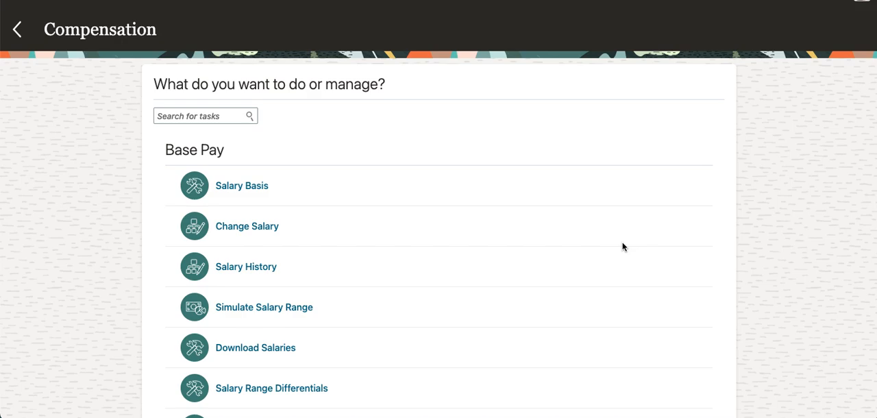
- Open the Elements task from the Compensation task list
scroll(550, 230, down, 15)
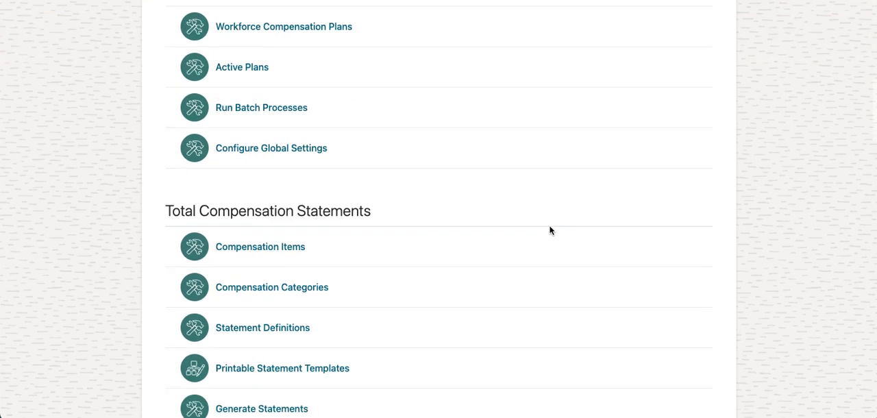
scroll(550, 230, down, 15)
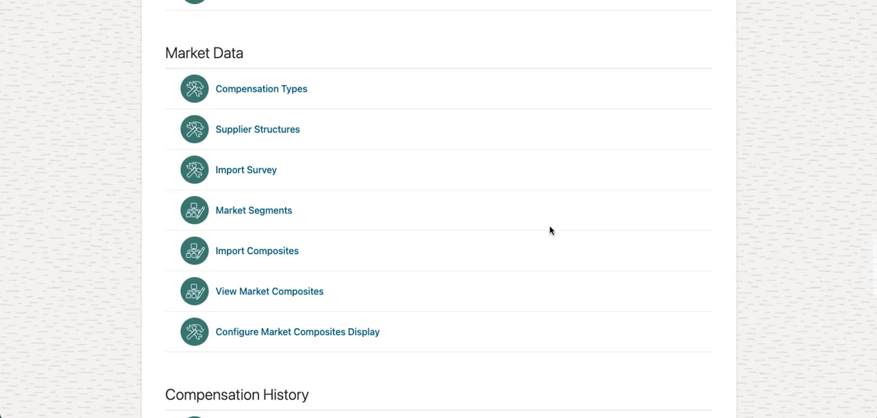
scroll(550, 230, down, 6)
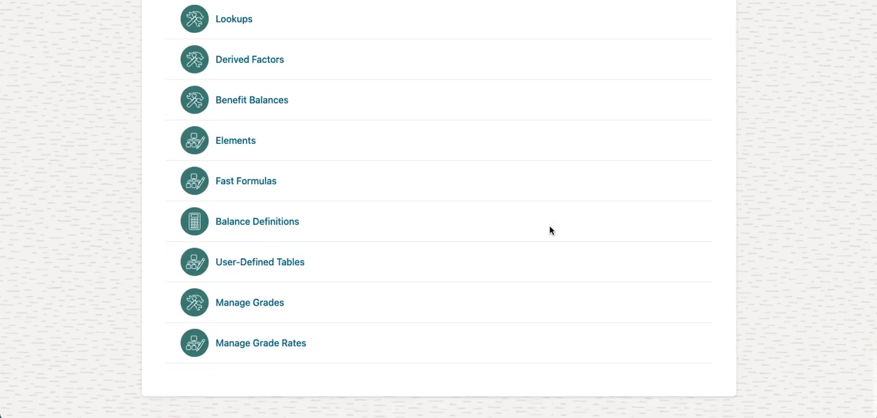
scroll(245, 164, up, 8)
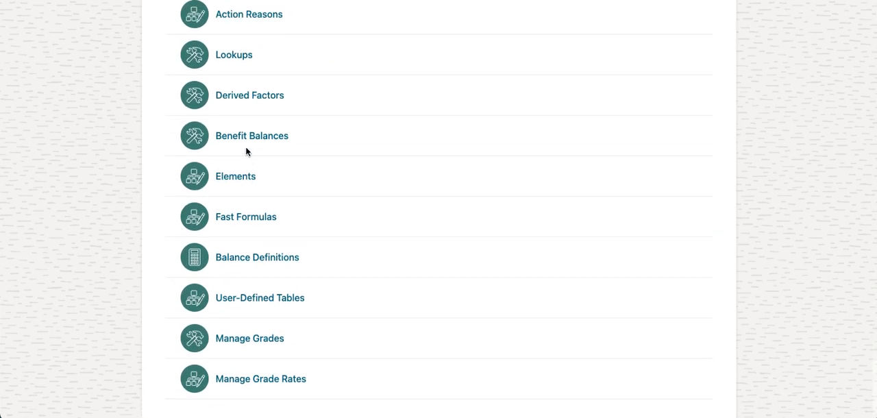
scroll(311, 236, down, 8)
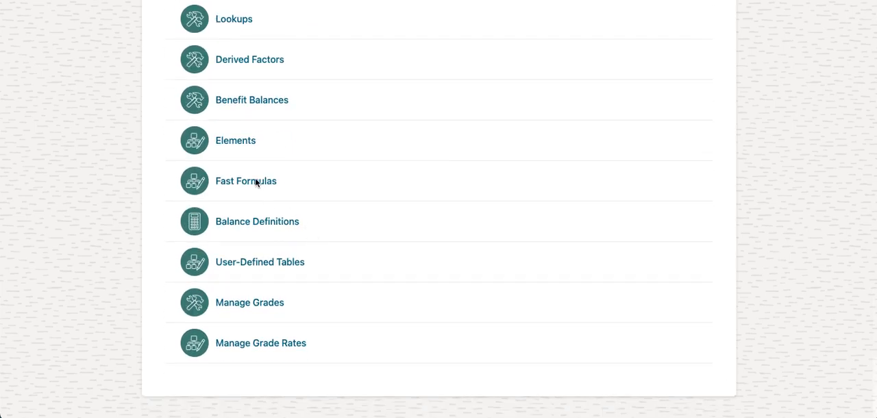
click(226, 143)
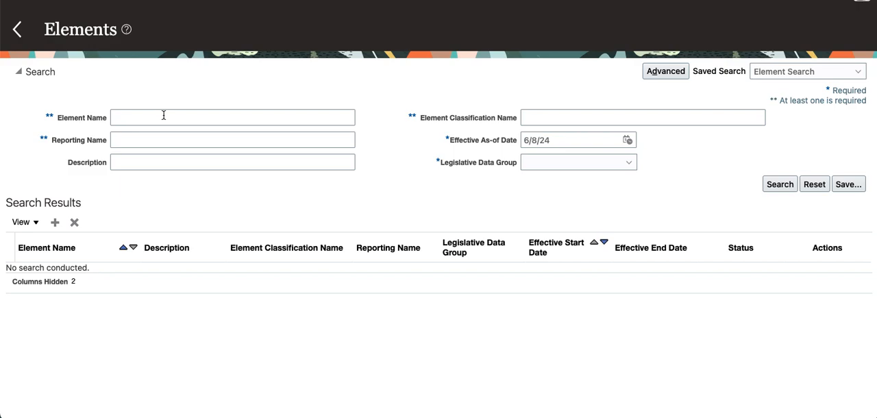
- Search for elements named TCS in the GBI United States LDG legislative data group
click(164, 115)
text(TCS)
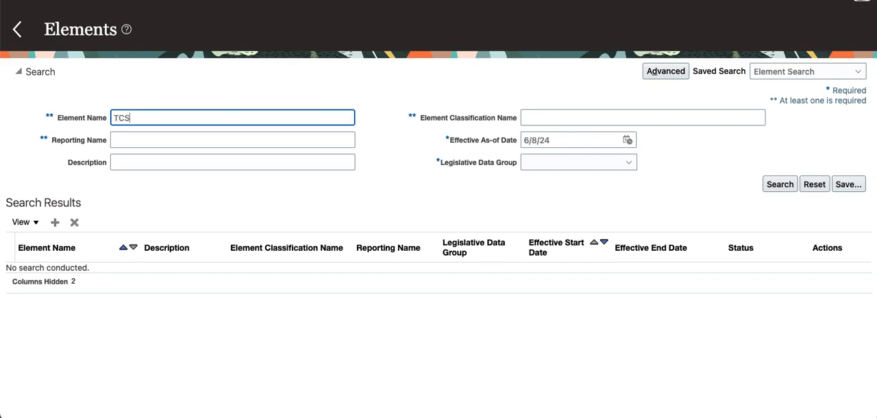
key(shift+Tab)
click(617, 166)
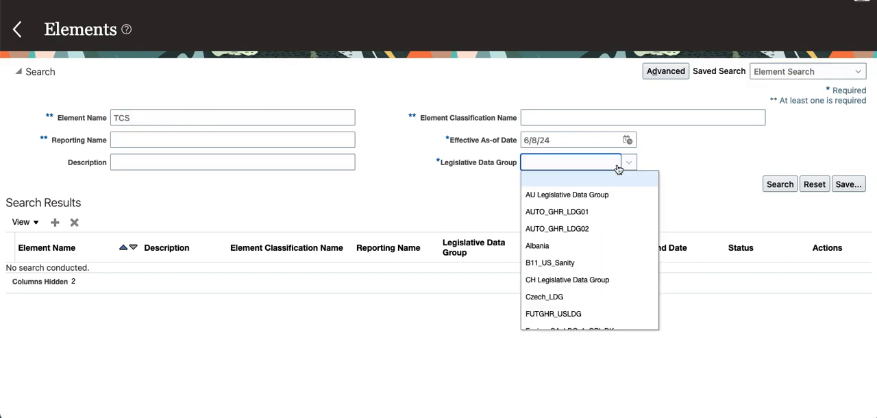
scroll(613, 223, down, 3)
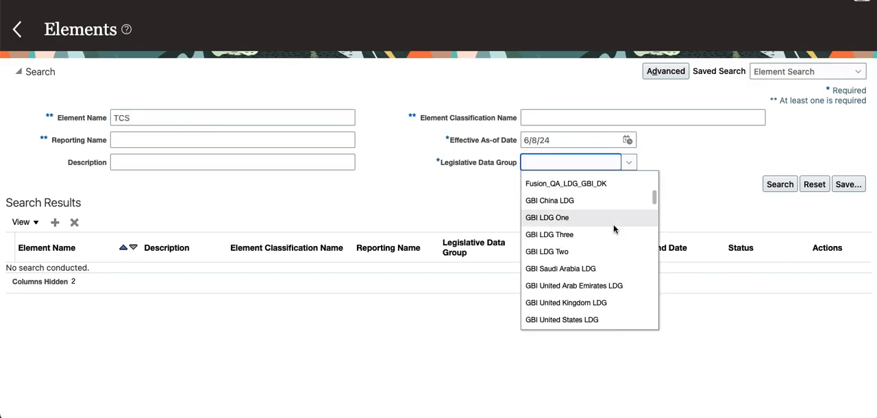
scroll(614, 224, down, 3)
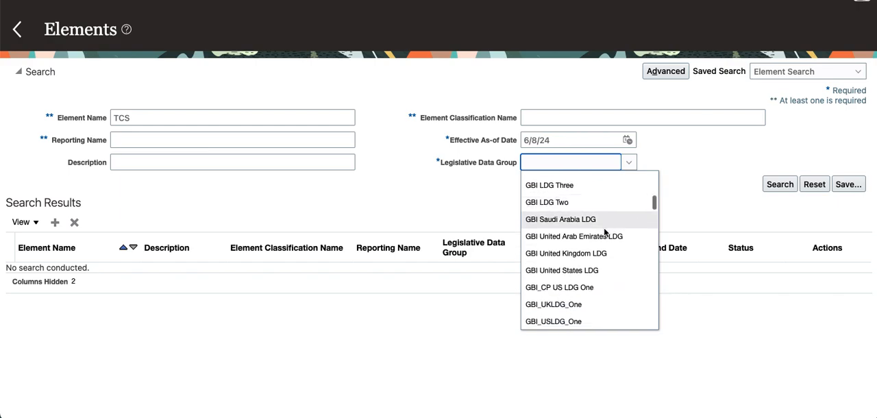
click(587, 272)
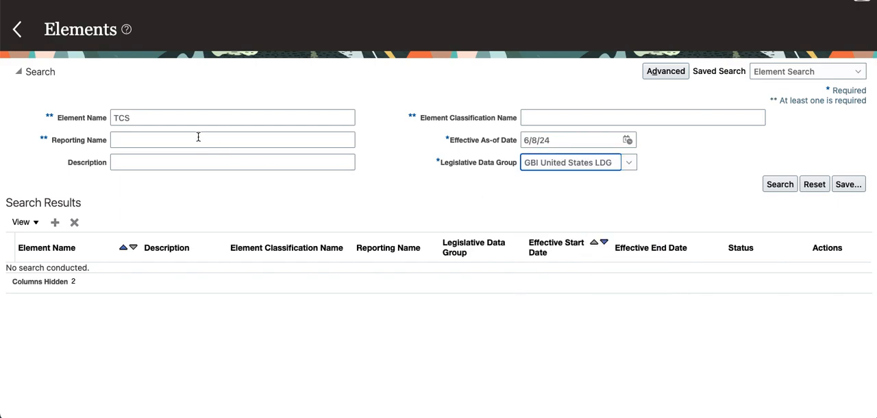
click(776, 186)
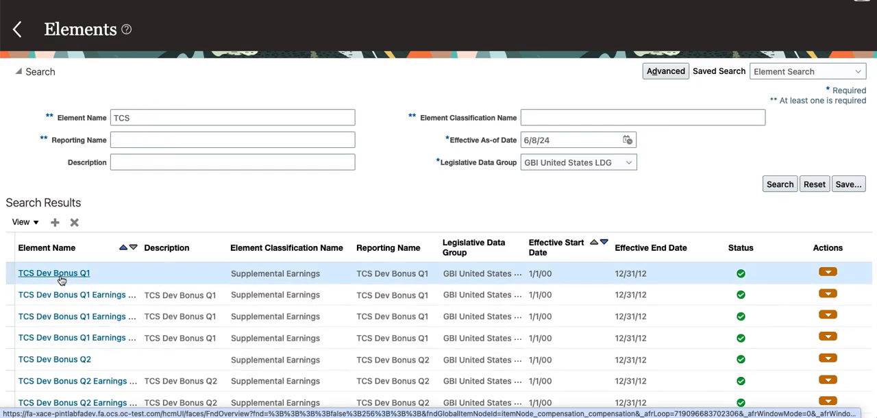
- Open the TCS Dev Bonus Q1 element and review its element details, including the standard rules and proration
scroll(61, 280, down, 4)
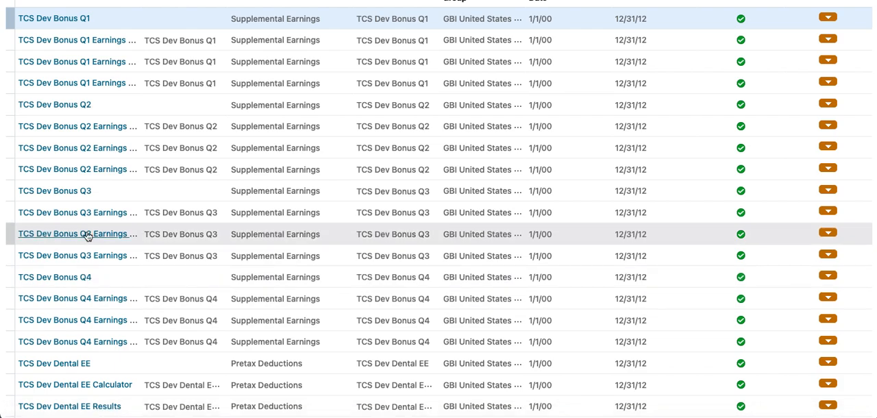
click(62, 25)
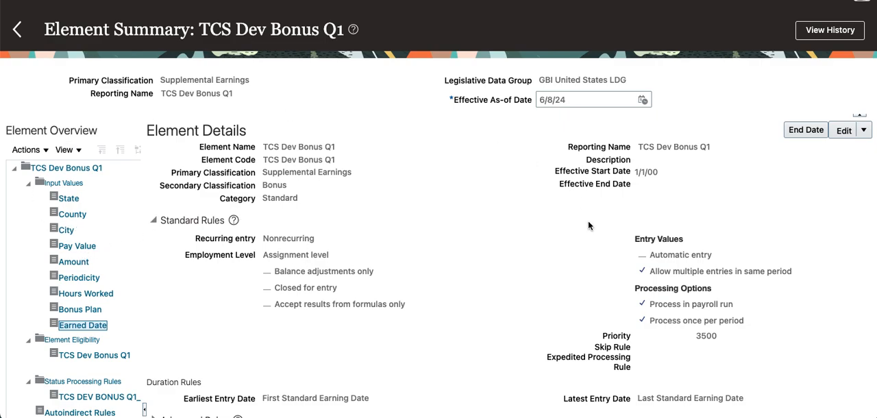
scroll(556, 302, down, 1)
scroll(557, 304, down, 8)
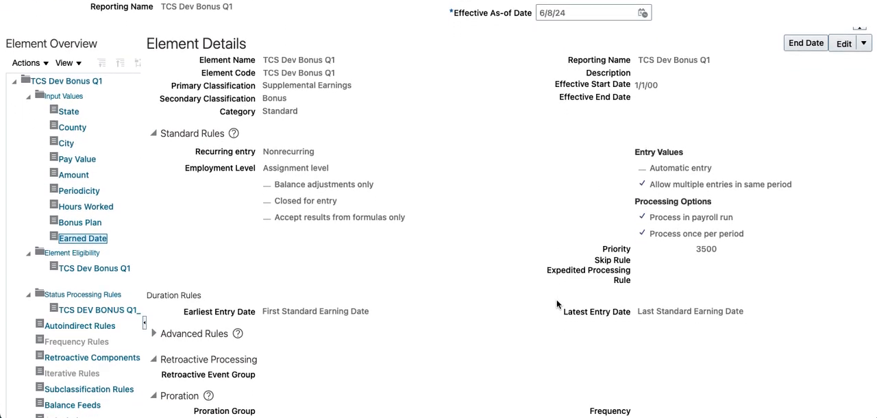
scroll(555, 298, up, 6)
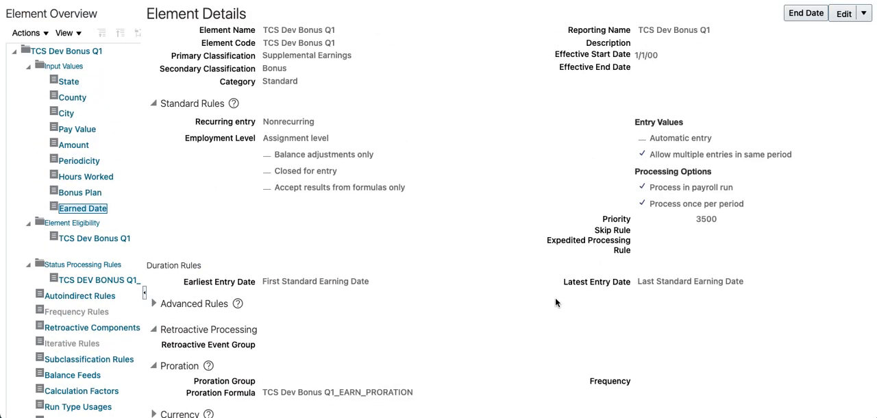
scroll(556, 299, up, 1)
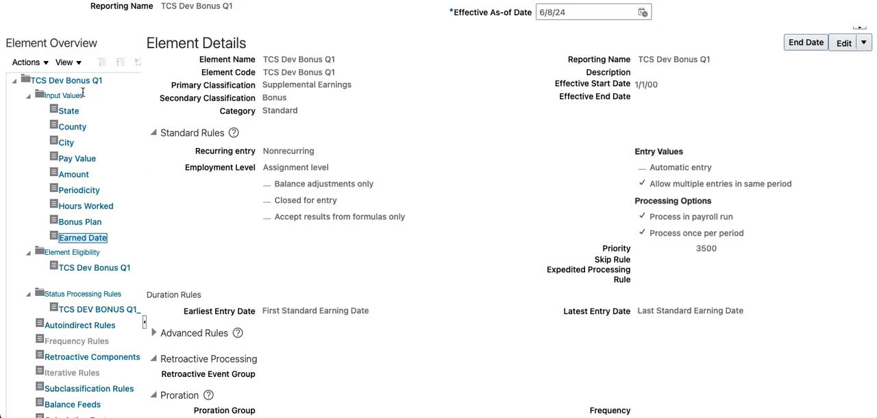
- View the Amount input value of TCS Dev Bonus Q1 and its element details, and return to the element search
click(79, 177)
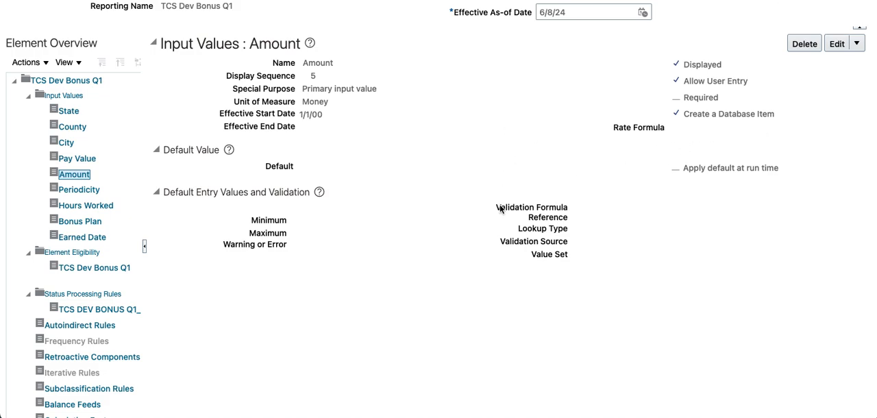
scroll(178, 182, up, 3)
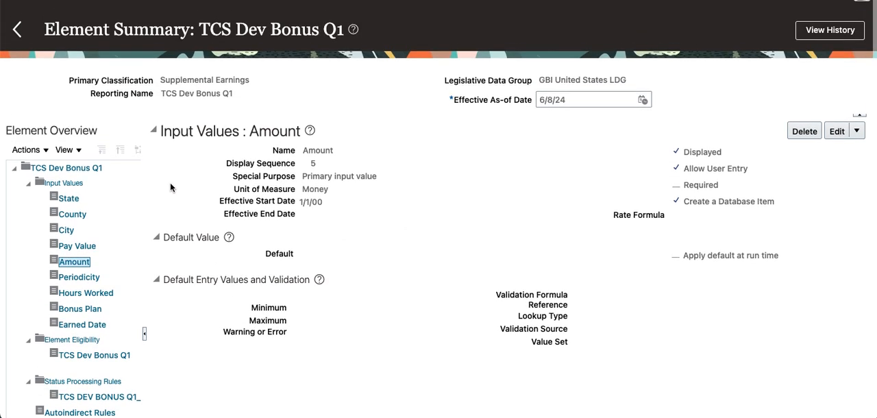
click(76, 166)
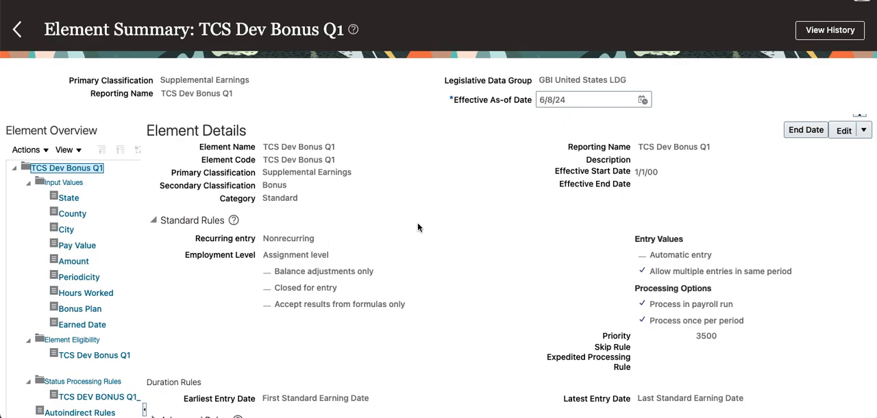
click(17, 31)
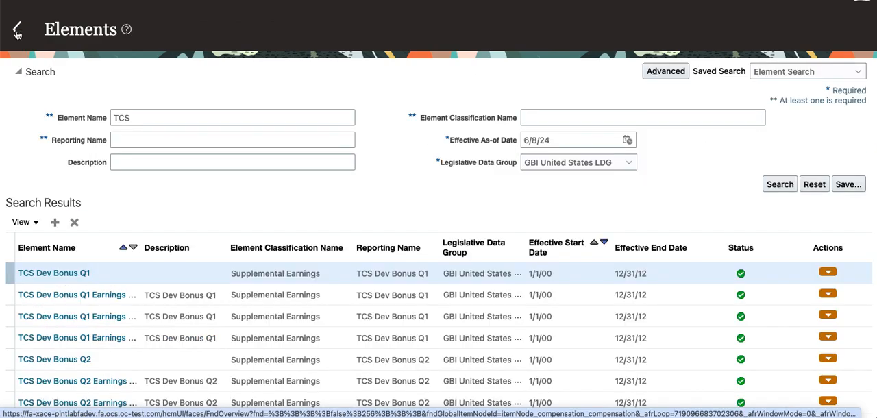
- Search for elements matching TCS%Sala% and open the TCS Dev Monthly Salary element summary
click(181, 123)
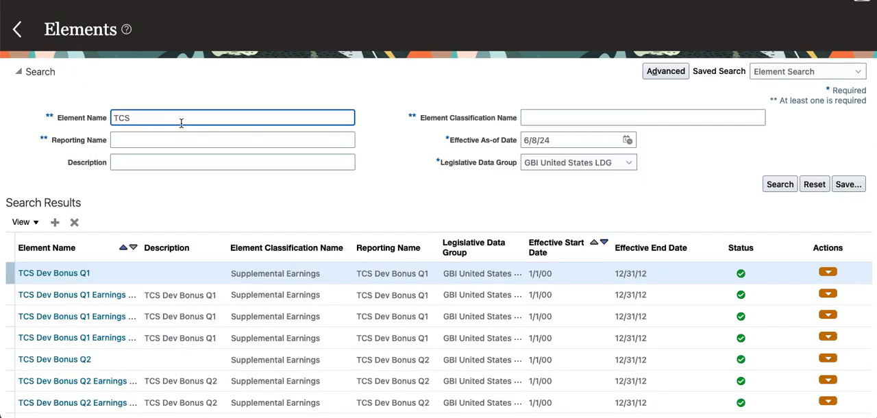
text(%Sala%)
key(Return)
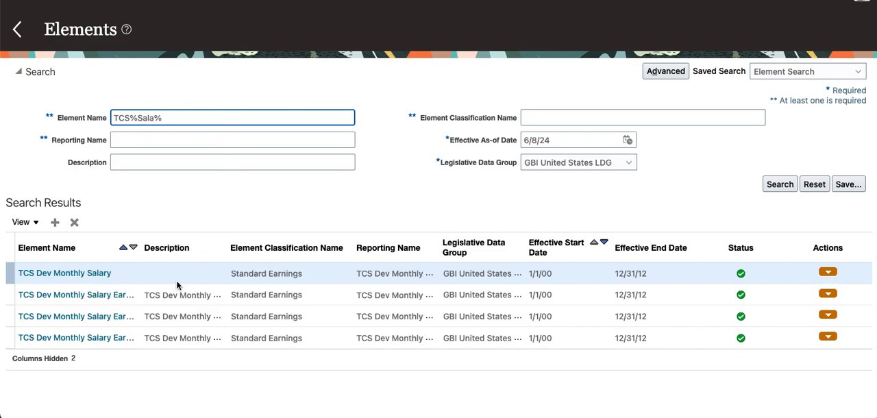
click(65, 274)
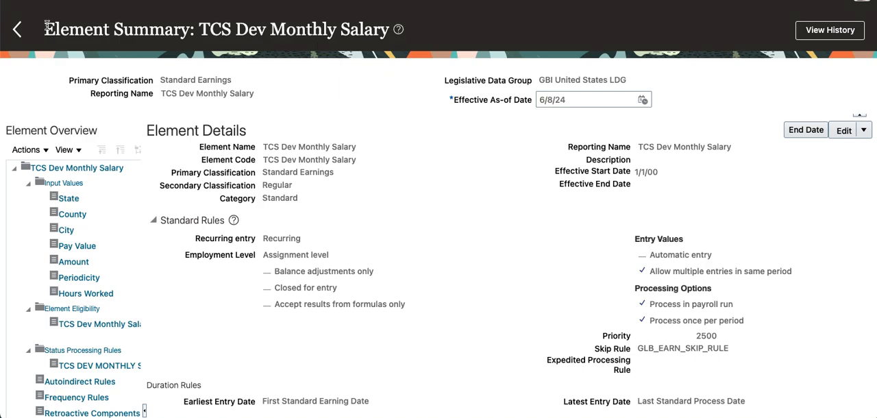
- Return to the Compensation task list and open the Balance Definitions task
click(19, 30)
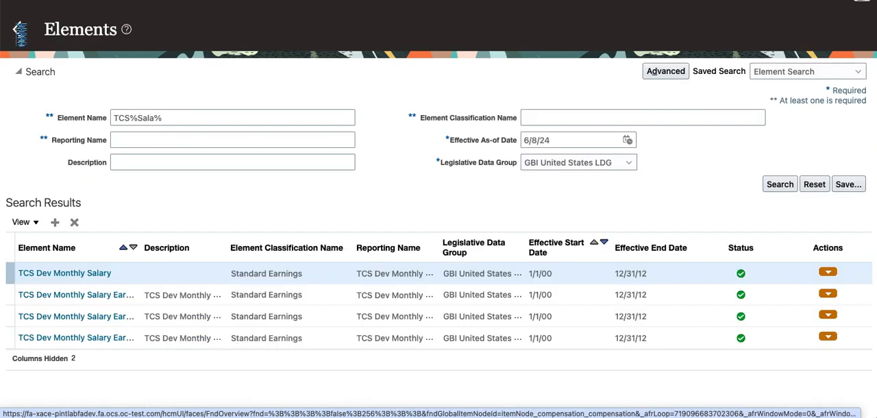
click(19, 30)
scroll(321, 273, down, 4)
scroll(323, 273, down, 20)
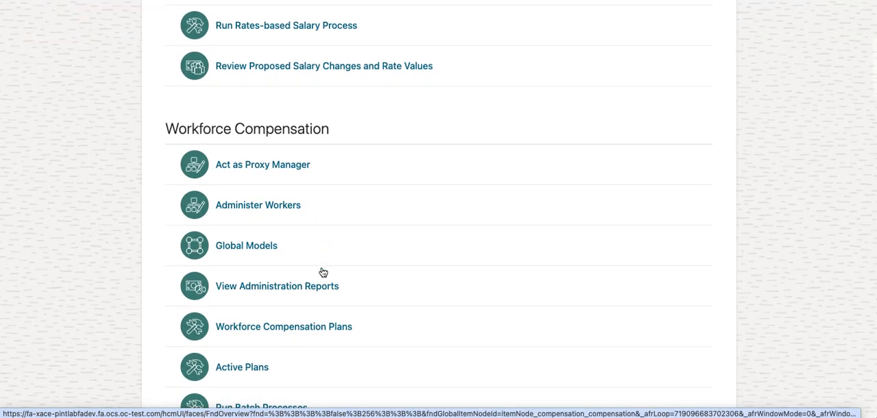
scroll(322, 272, down, 3)
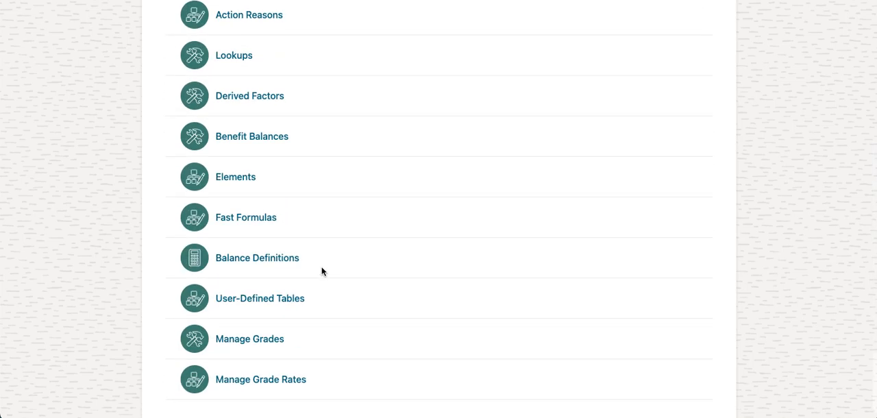
click(284, 263)
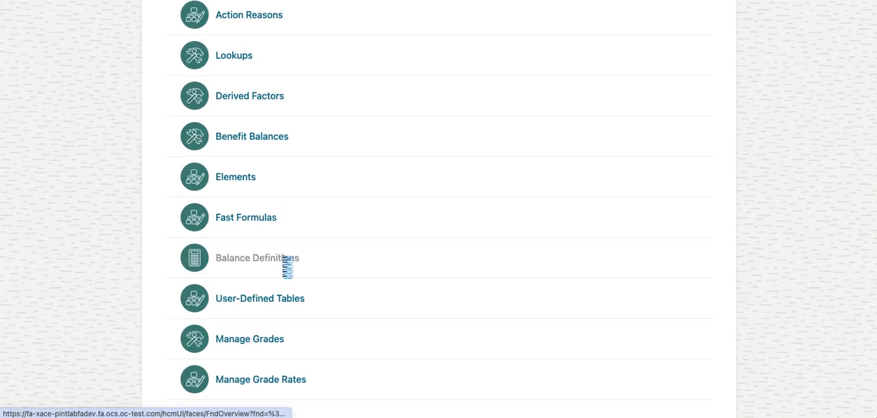
- Search for balance definitions named TCS in the GBI United States LDG legislative data group
click(190, 107)
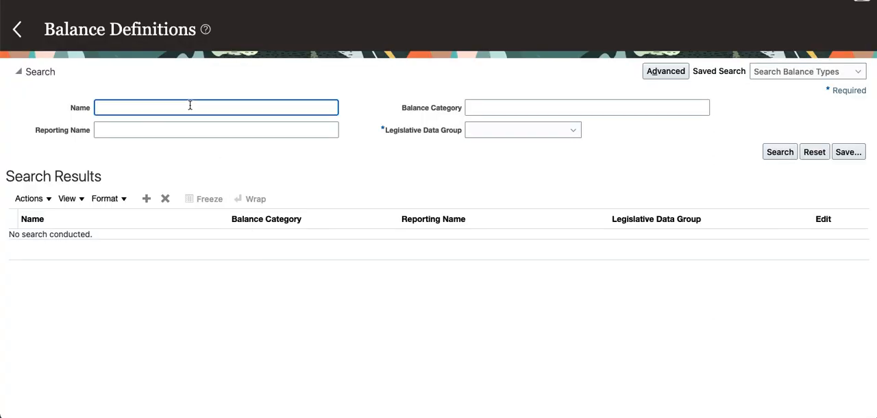
text(TCS)
key(Tab)
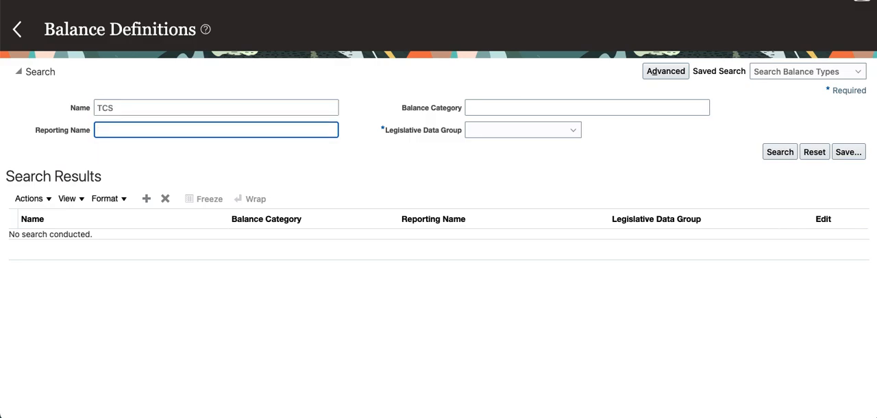
click(570, 132)
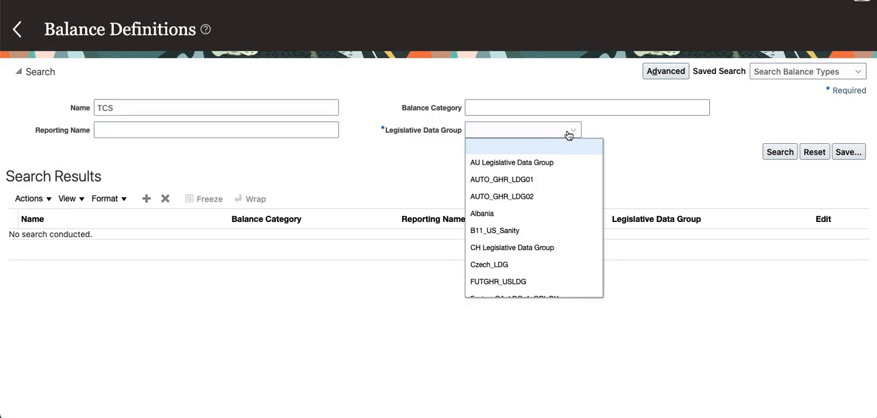
scroll(592, 257, down, 3)
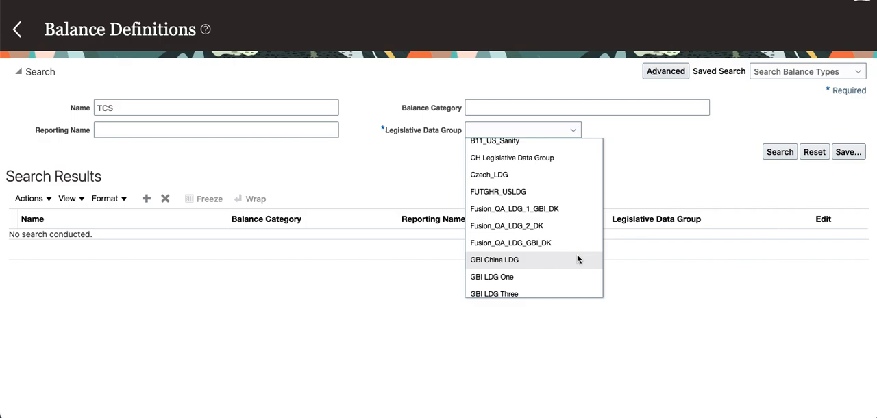
scroll(577, 256, down, 3)
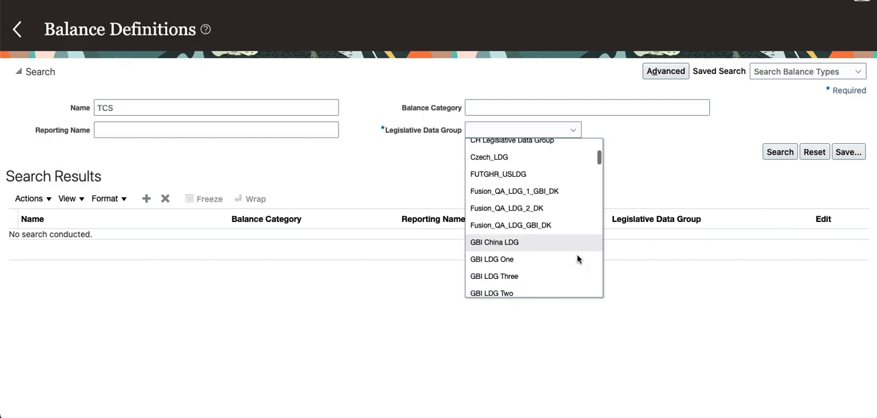
scroll(578, 254, down, 2)
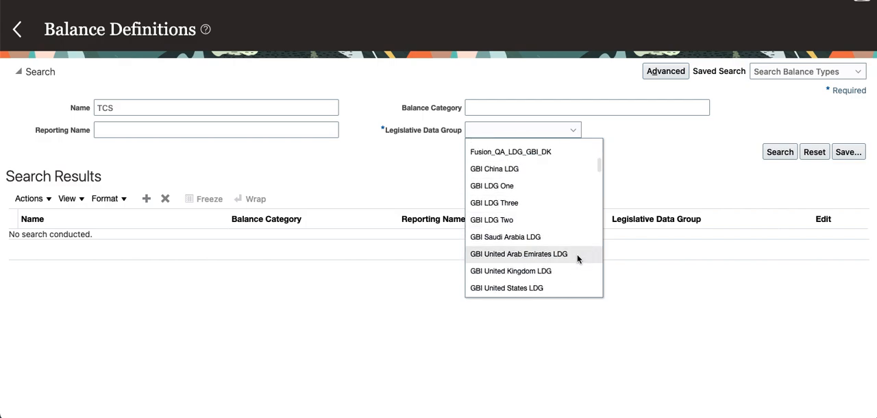
scroll(562, 254, down, 2)
click(561, 252)
click(778, 152)
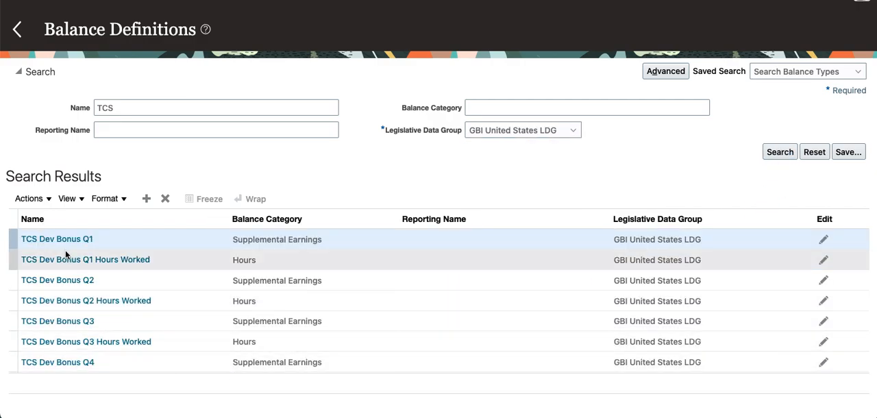
- Open the TCS Dev Bonus Q1 balance definition and look through its list of balance dimensions
click(65, 244)
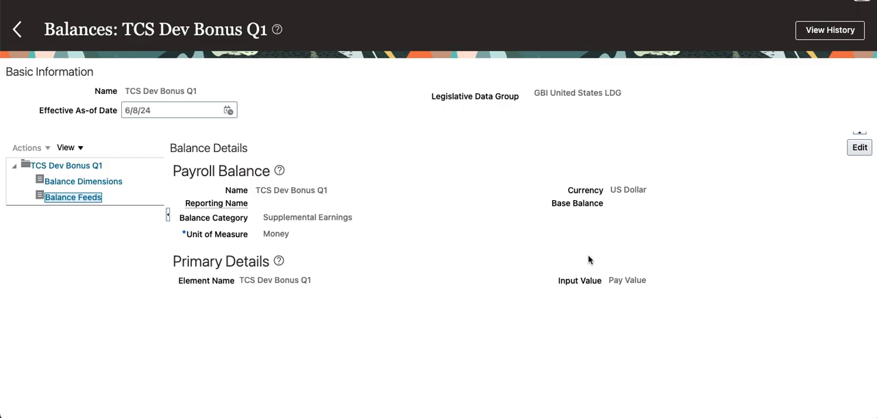
click(76, 181)
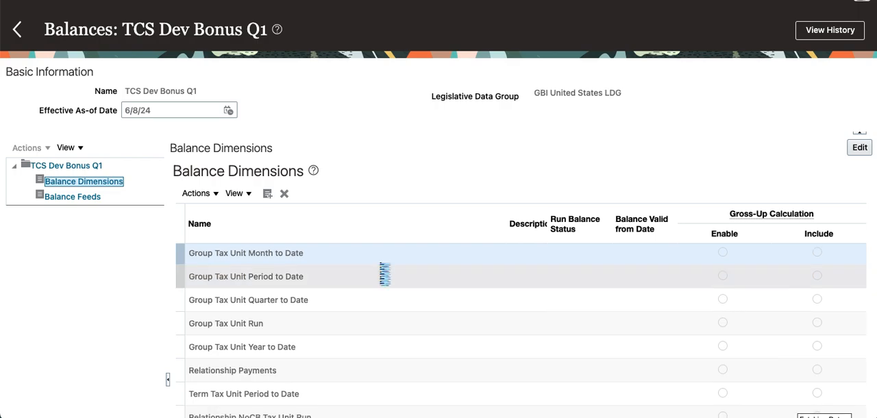
scroll(383, 272, down, 1)
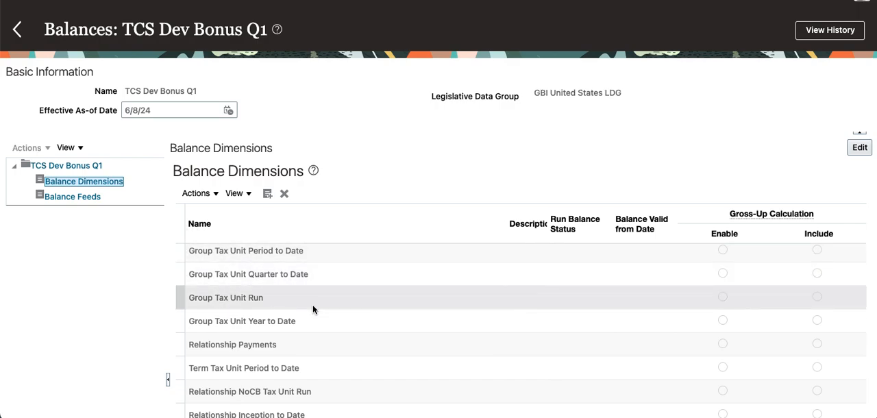
scroll(314, 309, down, 1)
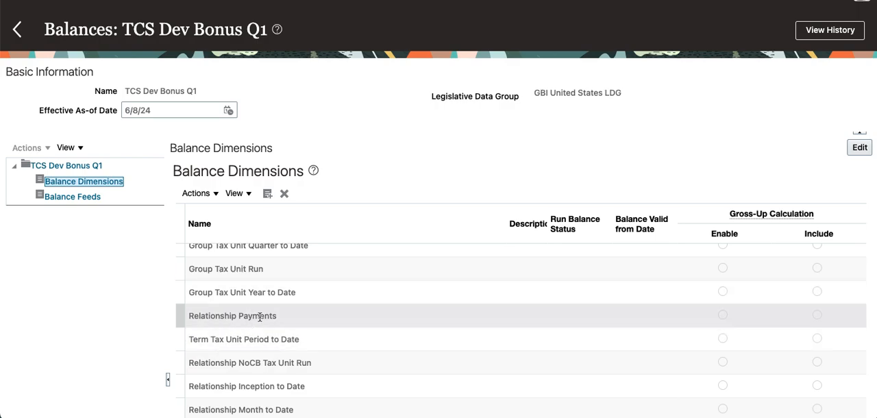
scroll(264, 314, down, 3)
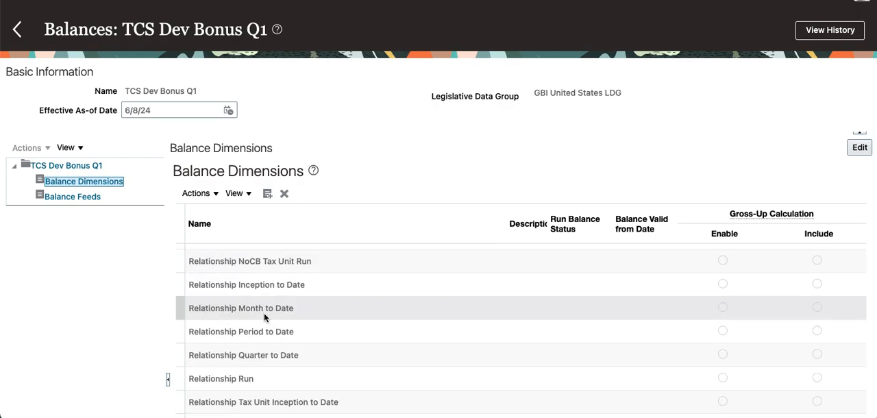
scroll(264, 314, down, 2)
scroll(268, 319, down, 3)
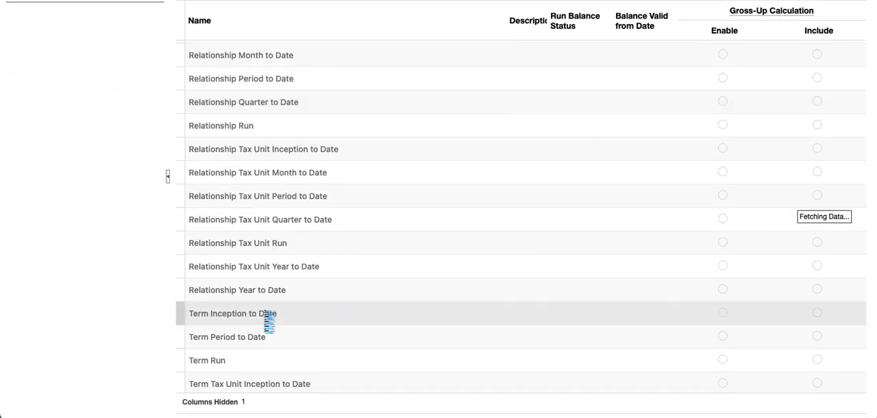
scroll(228, 337, down, 3)
scroll(251, 309, down, 5)
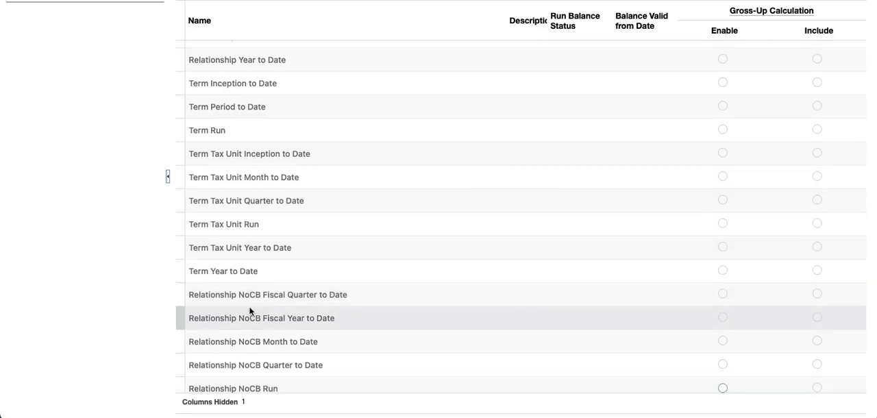
scroll(256, 314, down, 3)
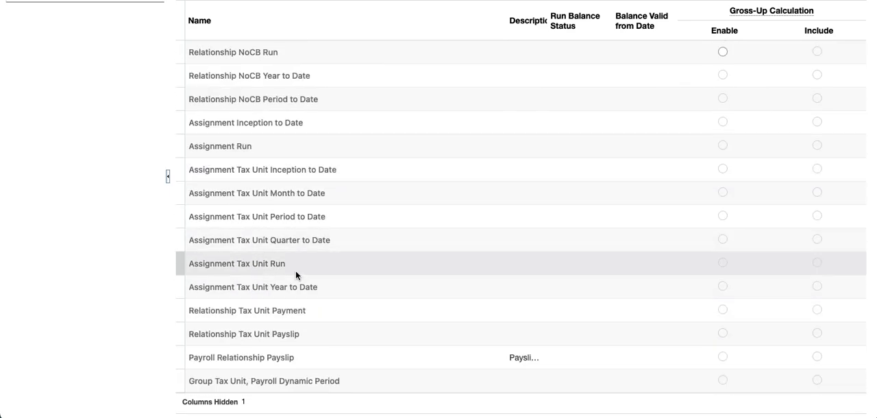
scroll(306, 243, up, 10)
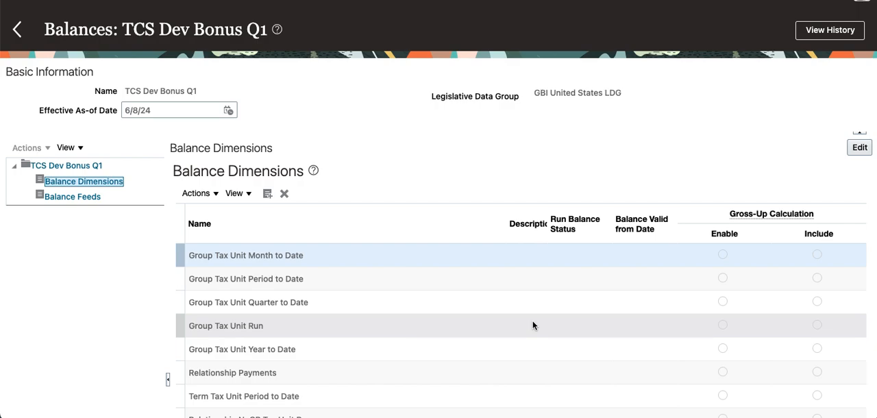
- Examine the balance feeds of TCS Dev Bonus Q1 by classification and element, and return to its balance details
click(67, 198)
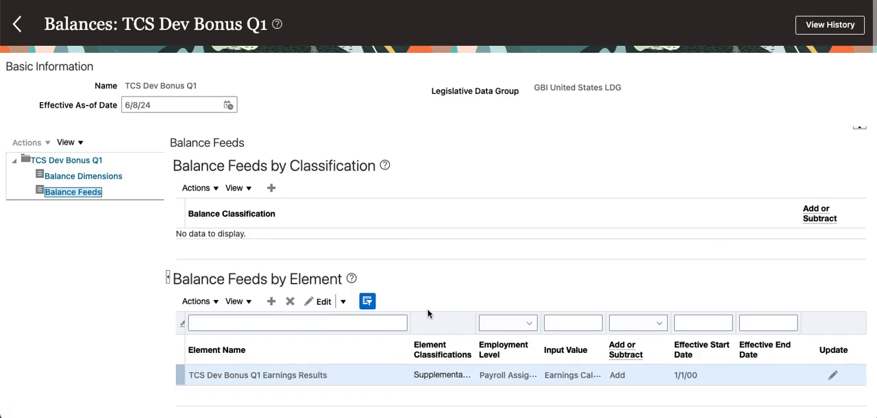
scroll(427, 313, down, 1)
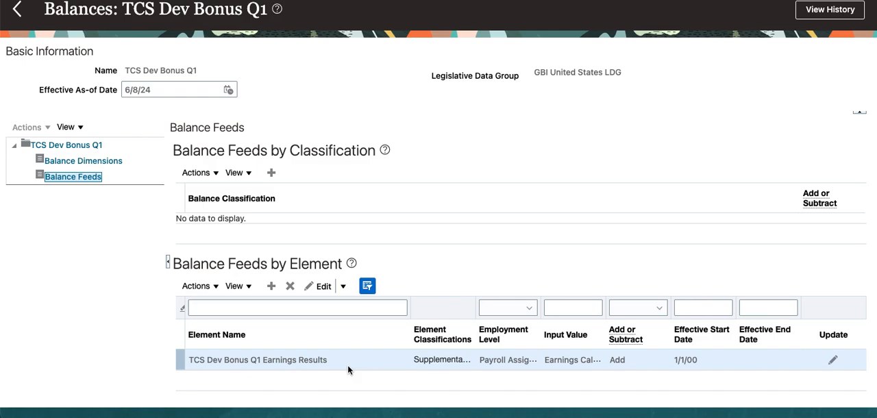
click(72, 146)
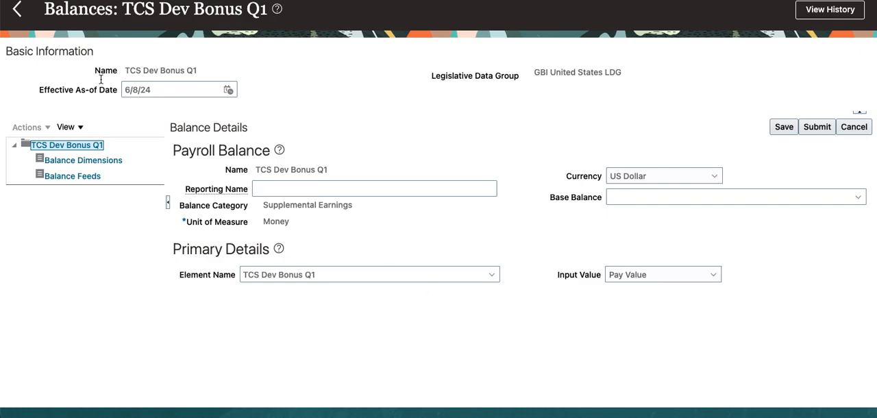
- Return to the Compensation task list and open the Compensation Items task under Total Compensation Statements
click(18, 8)
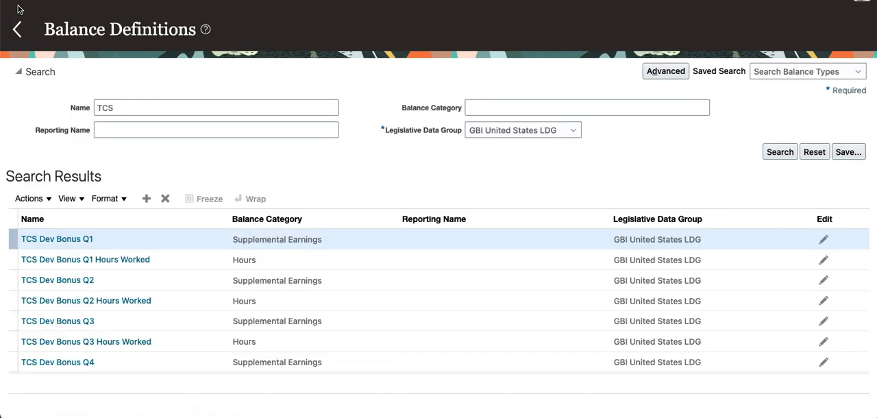
click(17, 29)
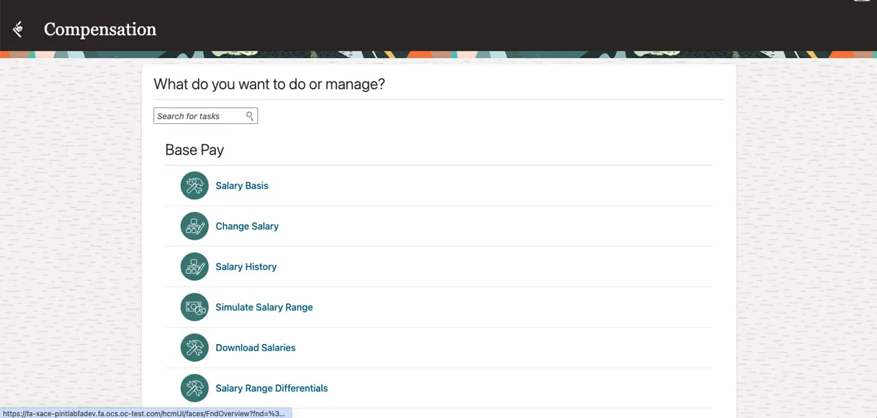
scroll(626, 226, down, 20)
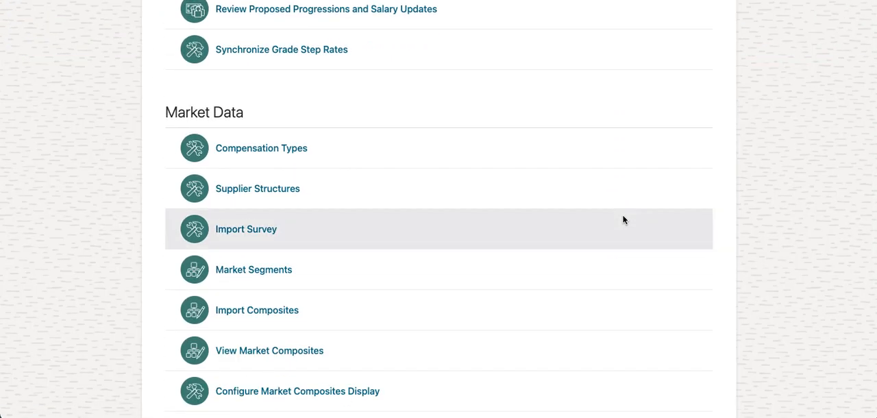
scroll(623, 219, up, 12)
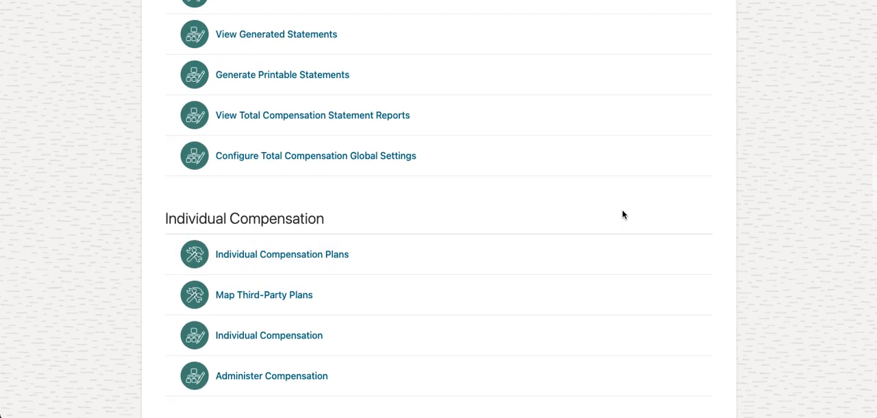
scroll(622, 213, up, 3)
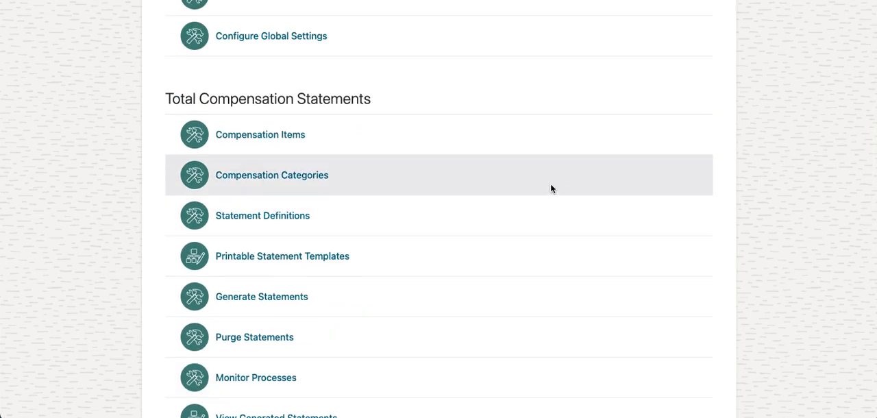
click(285, 138)
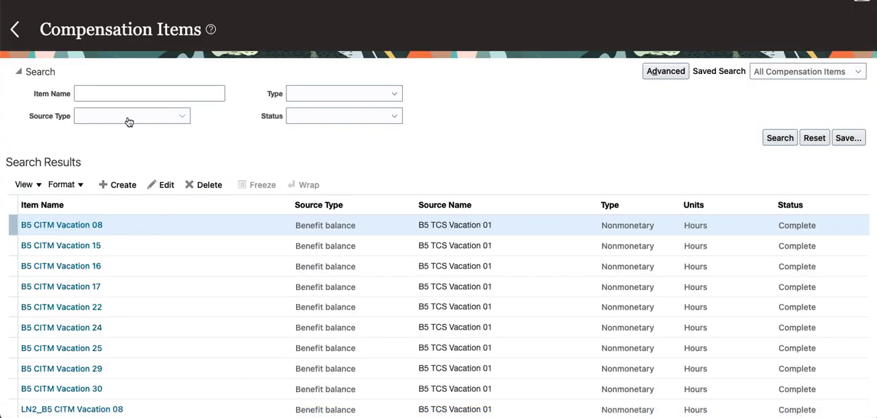
- Start a new compensation item and name it LESS- ELE - Bonus Q1
click(169, 187)
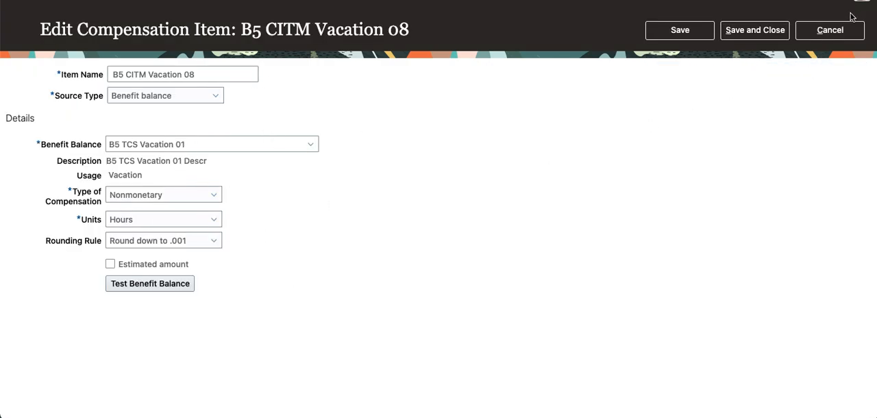
click(828, 34)
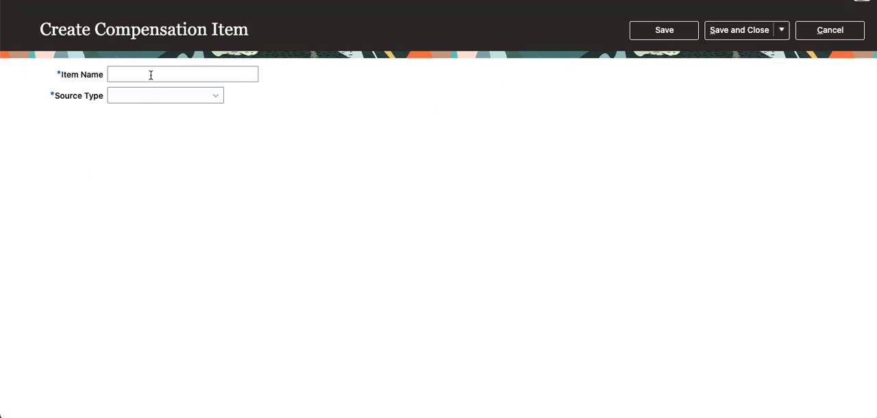
click(151, 75)
text(LESS)
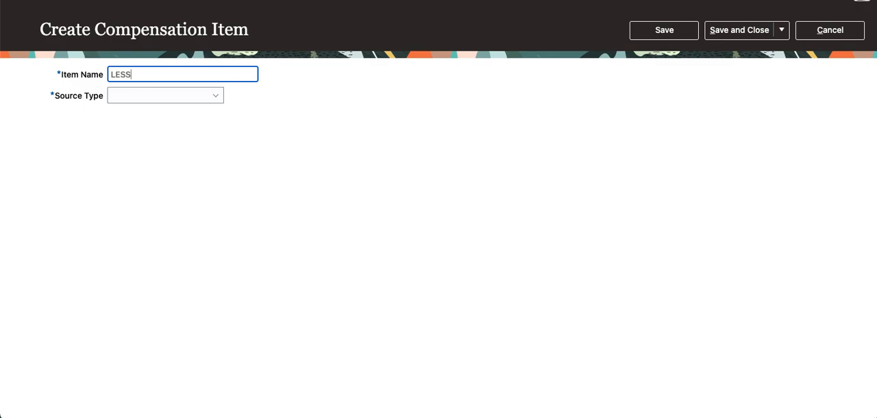
text(- ELEL)
key(BackSpace)
text(- Bonus Q1)
key(Tab)
- Set the item's source type to Element entry and its legislative data group to GBI United States LDG
click(213, 92)
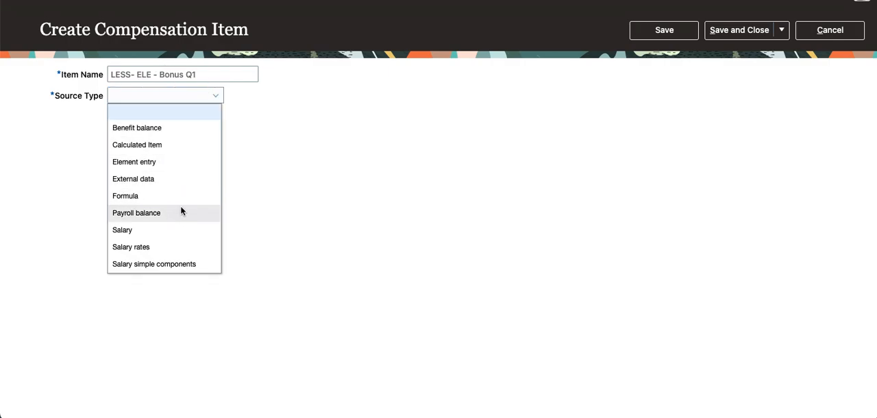
click(159, 160)
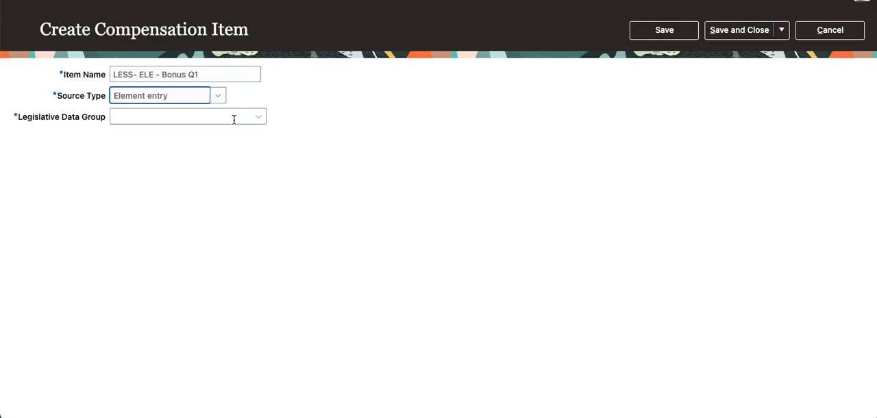
click(255, 116)
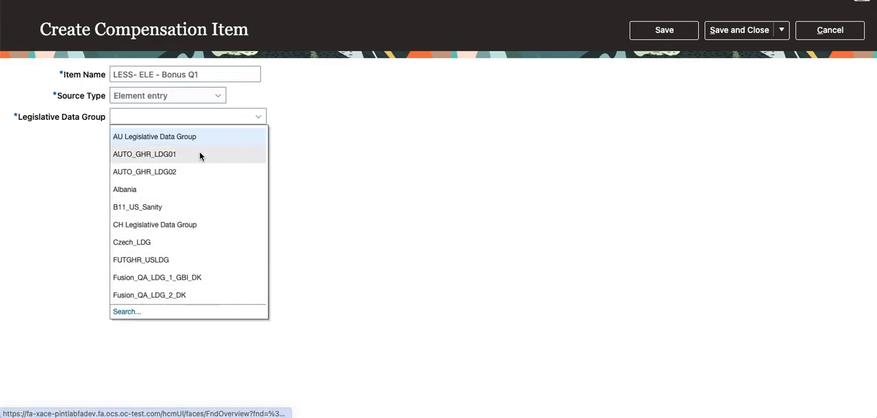
click(190, 116)
text(GBI)
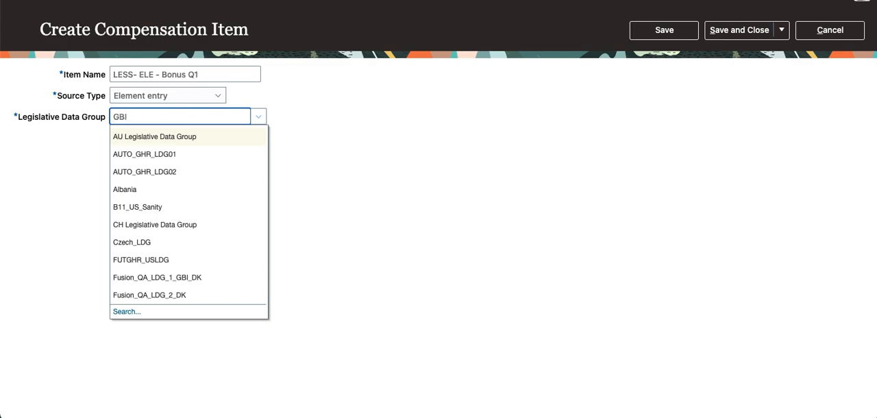
key(Tab)
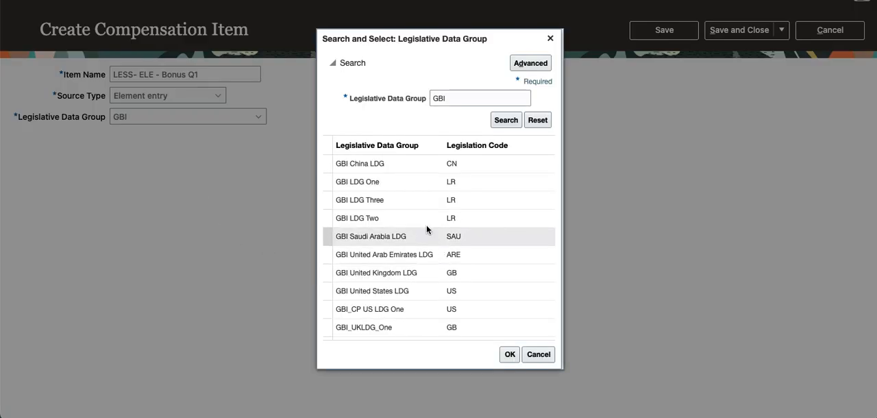
click(408, 292)
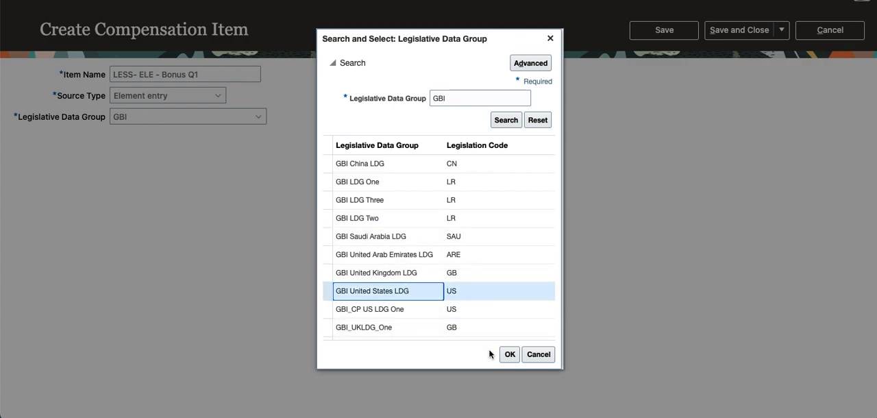
click(508, 356)
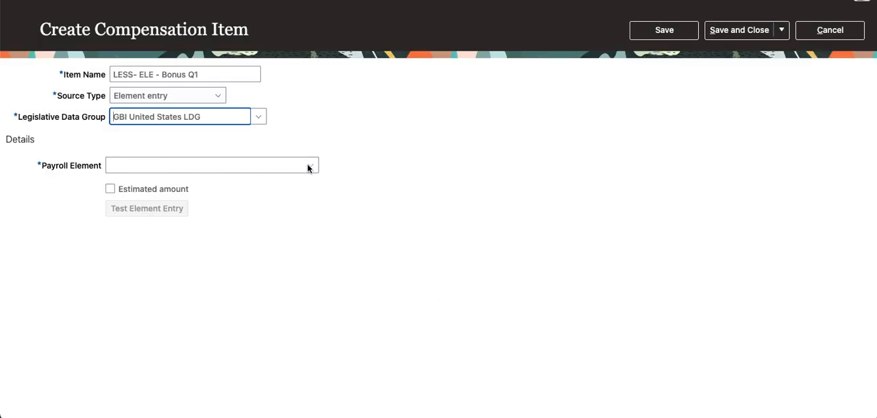
- Find payroll elements starting with TCS and assign TCS Dev Bonus Q1 as the item's payroll element
click(259, 170)
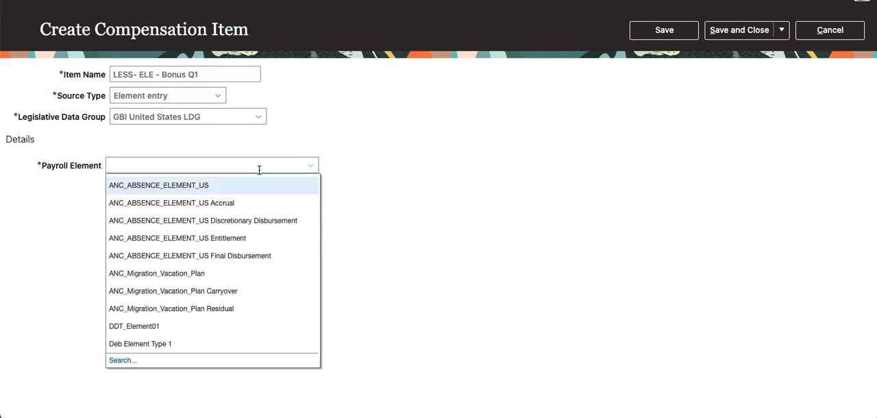
click(239, 164)
text(T)
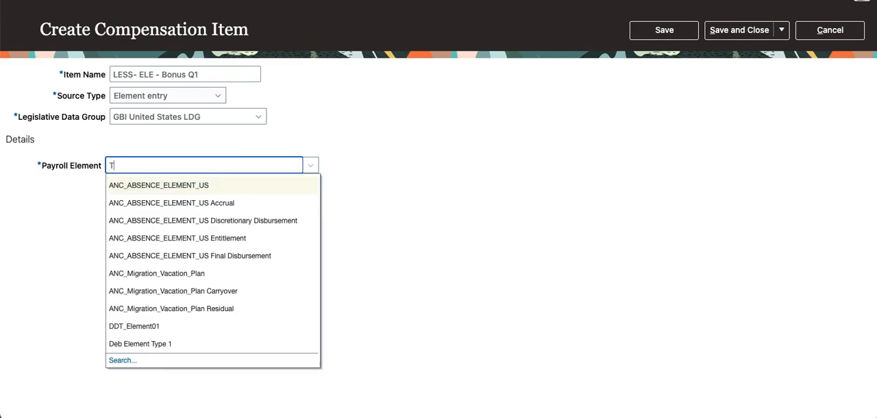
text(CS)
key(Tab)
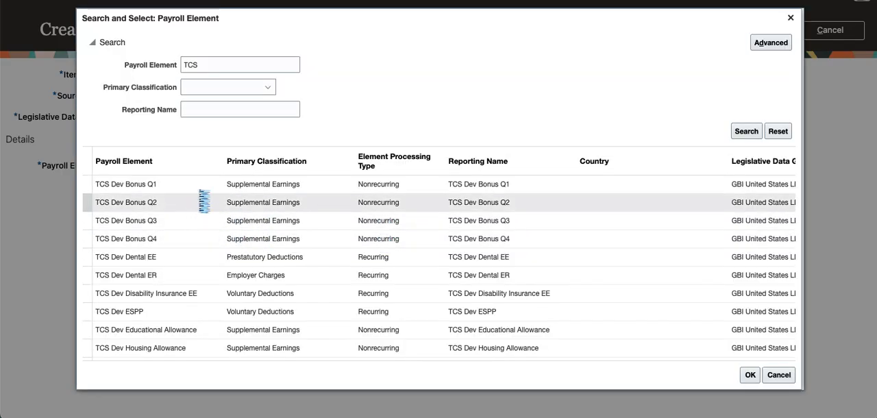
click(750, 376)
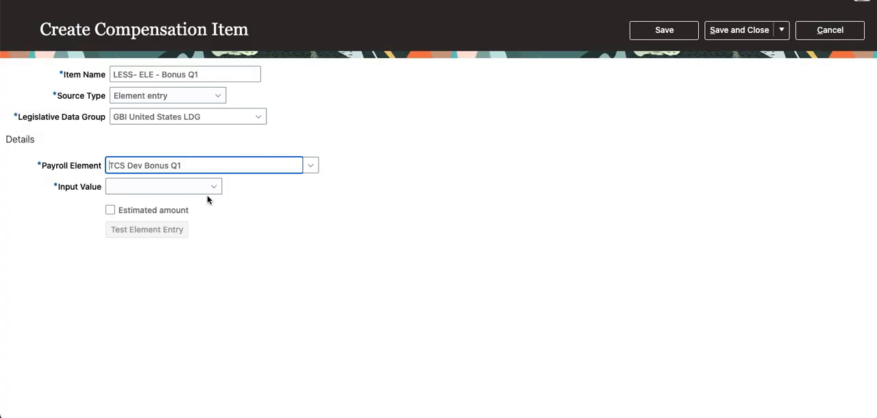
- Set the input value to Amount and allow proration for the compensation item
click(210, 188)
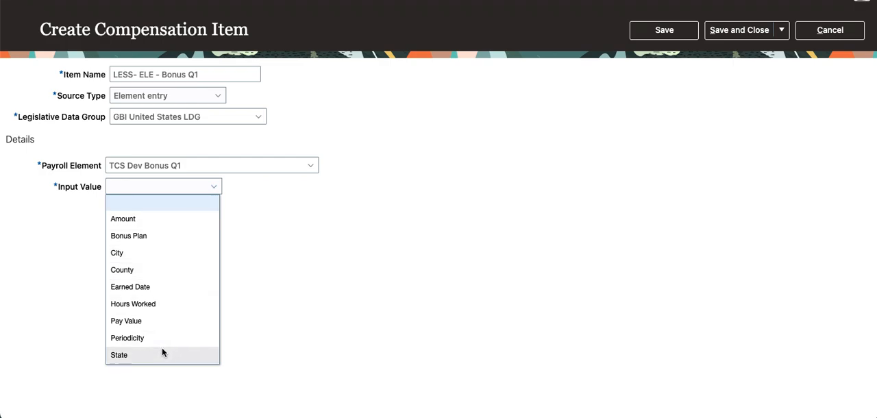
click(153, 217)
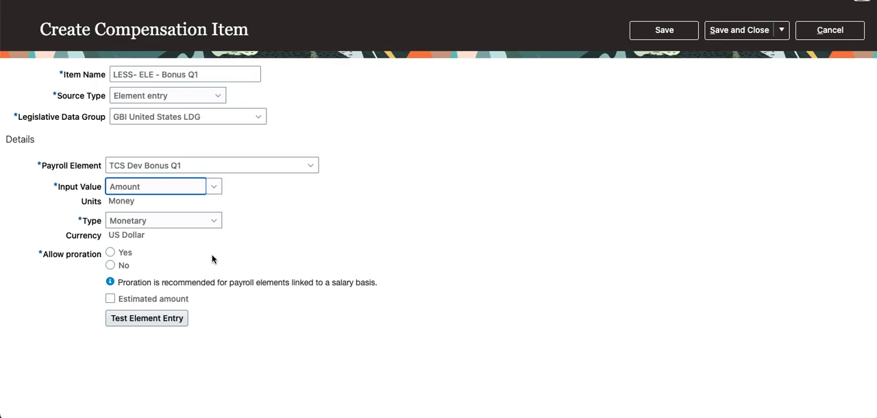
click(112, 253)
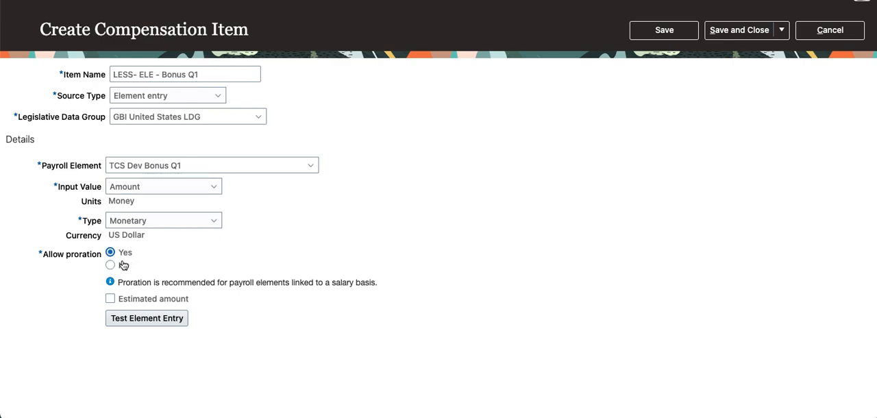
- Disallow proration for the Bonus Q1 compensation item and save it
click(110, 265)
click(665, 31)
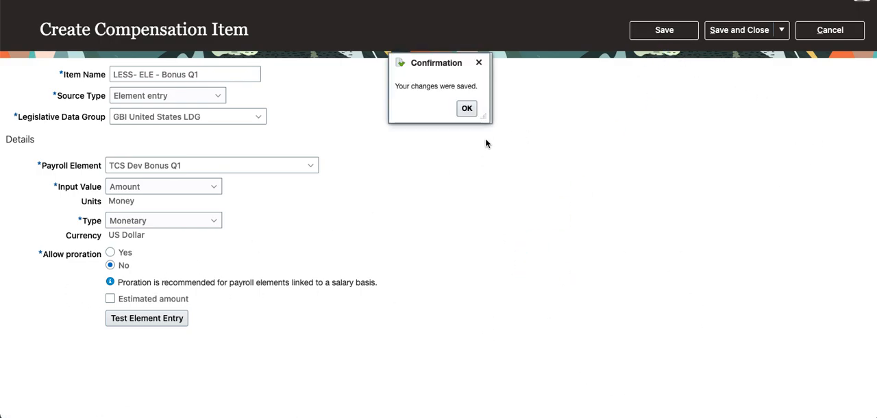
click(467, 109)
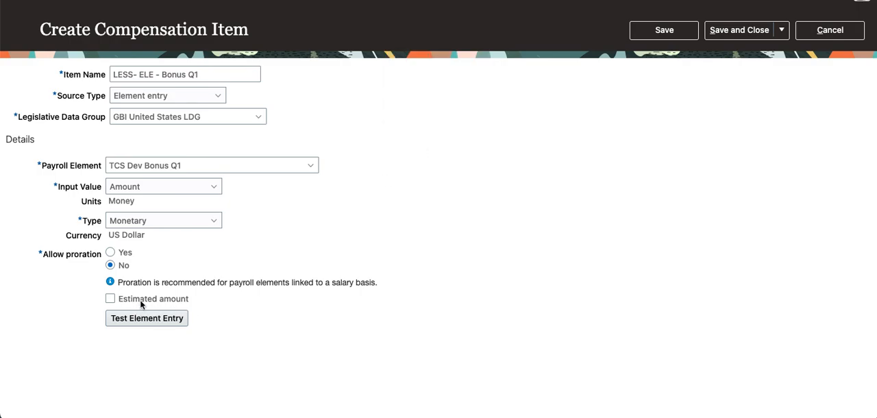
- Start another compensation item and name it LESS-ESS-Salary
click(781, 31)
click(771, 52)
click(167, 74)
text(LE)
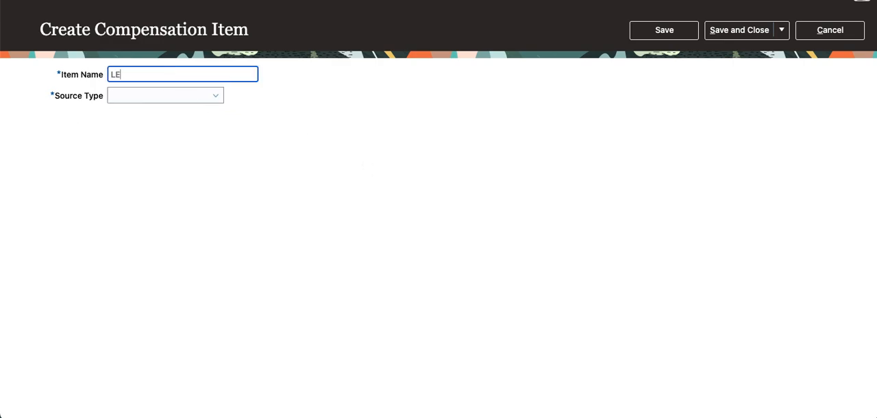
text(SS-ESS-Salary)
key(Tab)
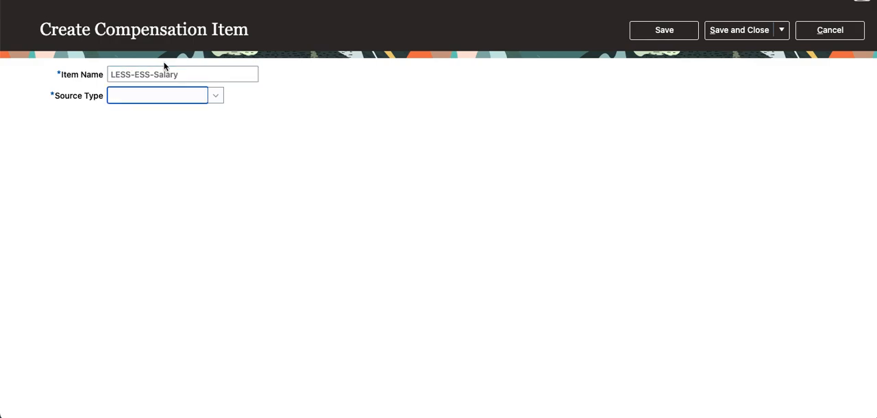
- Set the salary item's source type to Element entry and its legislative data group to GBI United States LDG
click(211, 103)
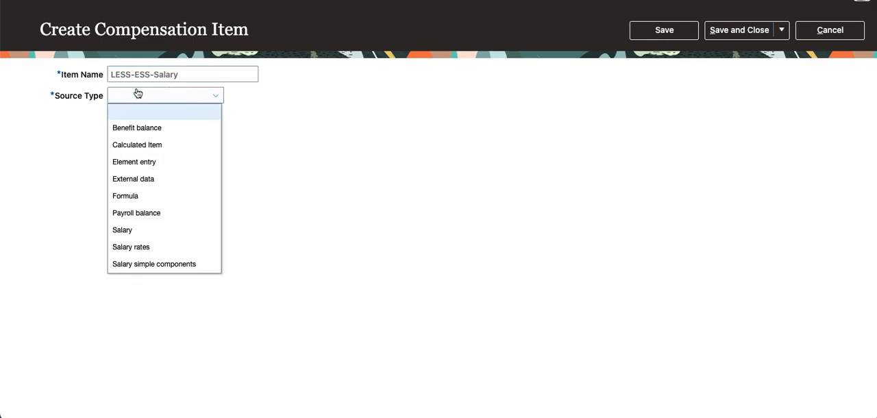
click(136, 166)
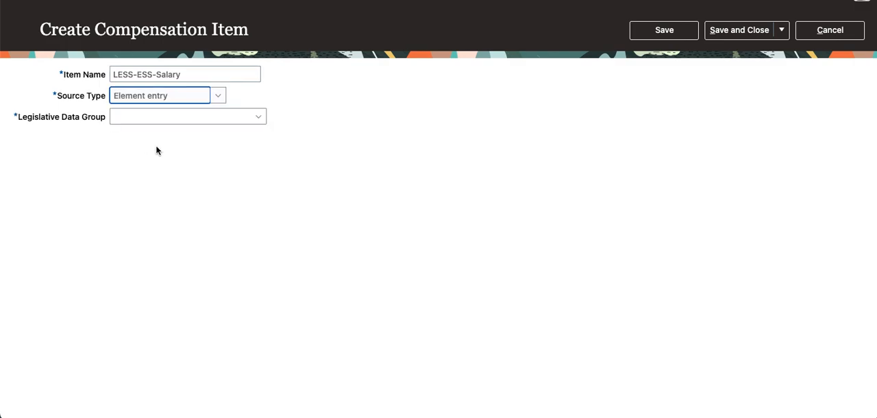
click(218, 116)
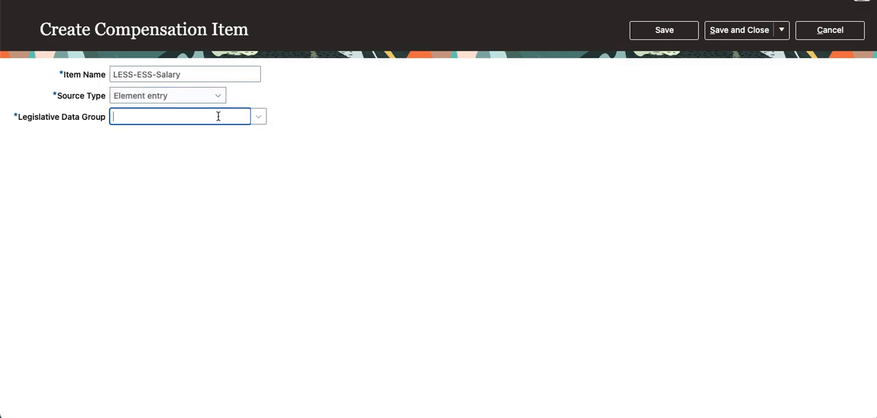
text(GBI)
key(Tab)
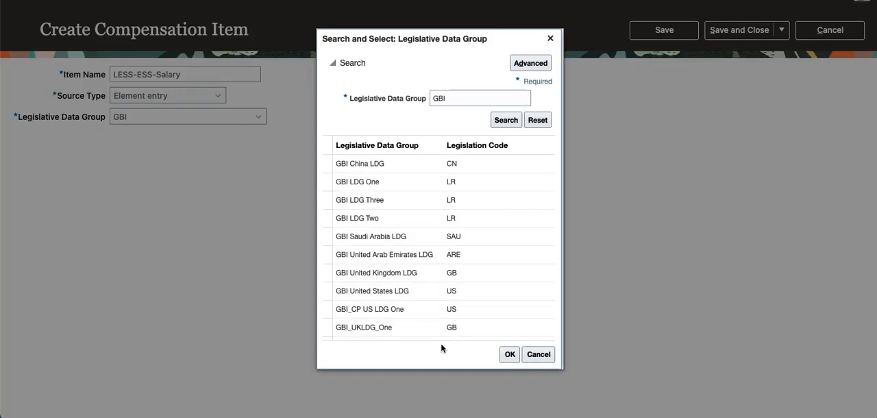
click(391, 292)
click(508, 354)
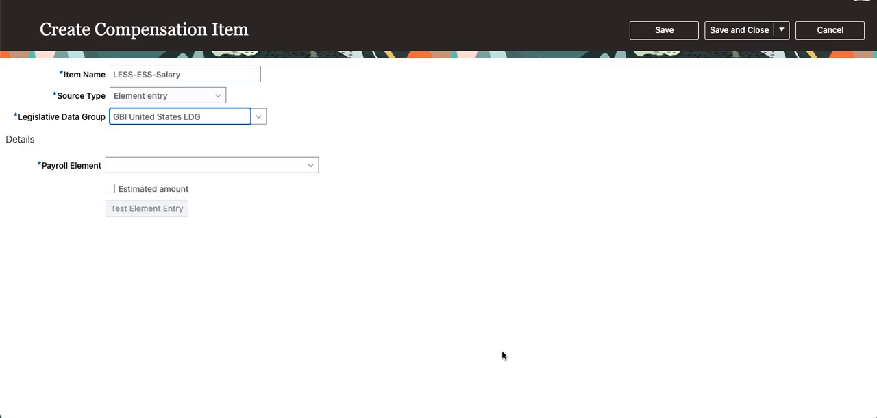
- Search payroll elements for TCS%Sal% and assign TCS Dev Monthly Salary as the item's payroll element
click(310, 166)
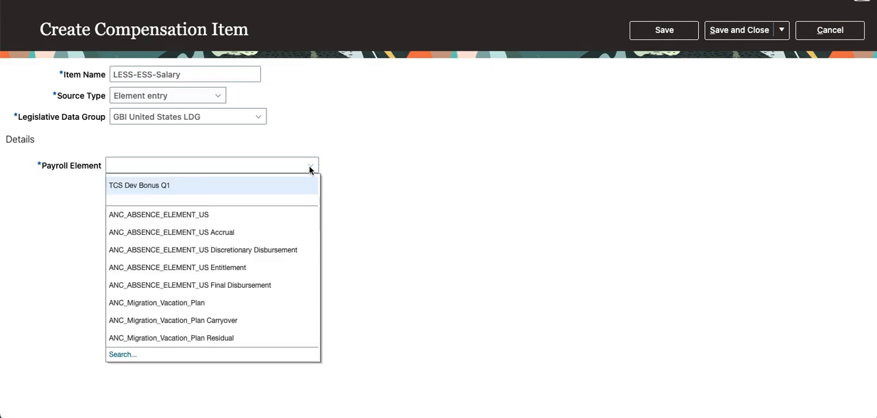
click(242, 164)
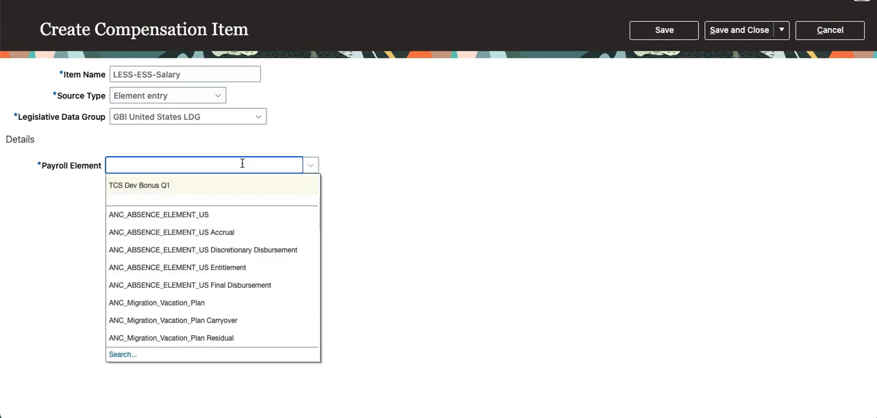
text(TCS%Sal%)
key(Tab)
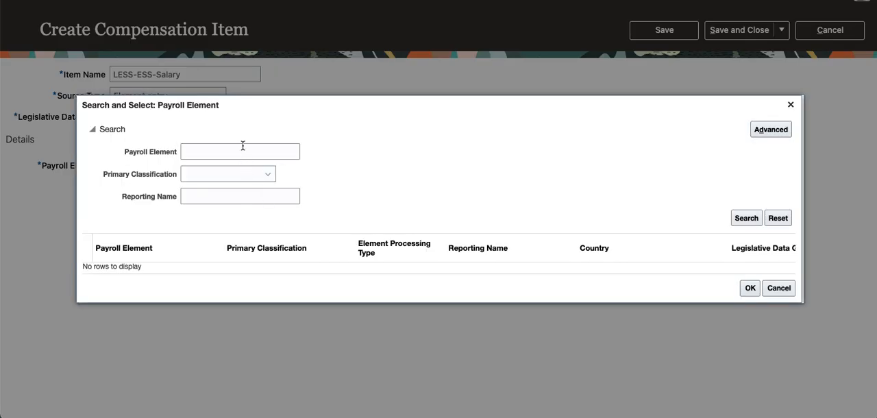
click(243, 146)
text(TCS%Sa)
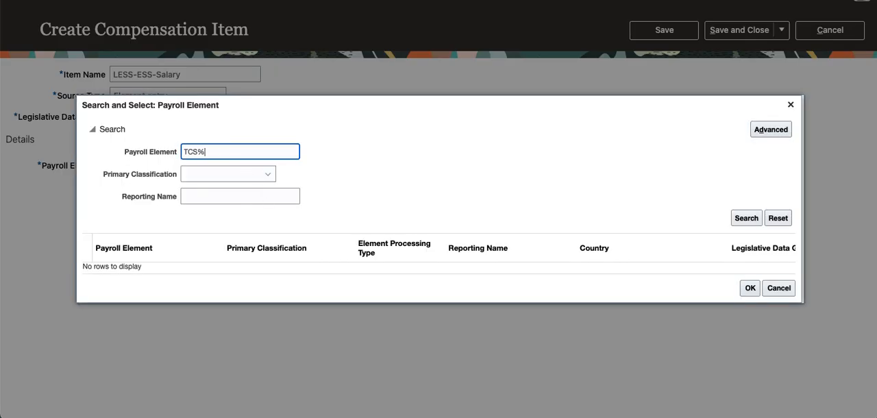
text(%)
key(Return)
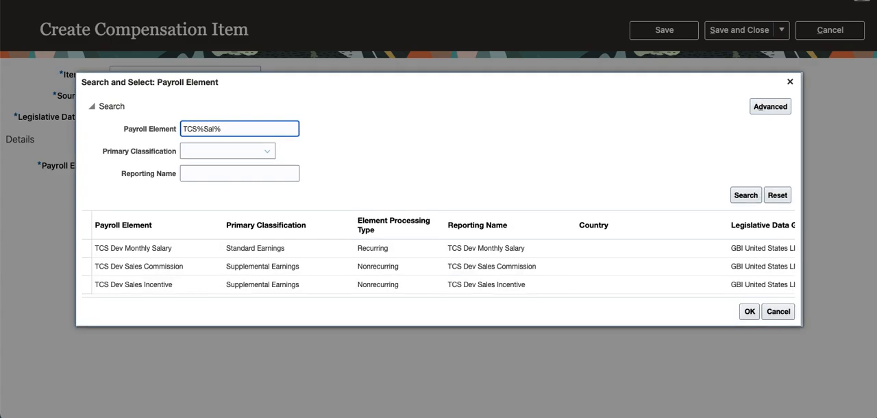
click(165, 250)
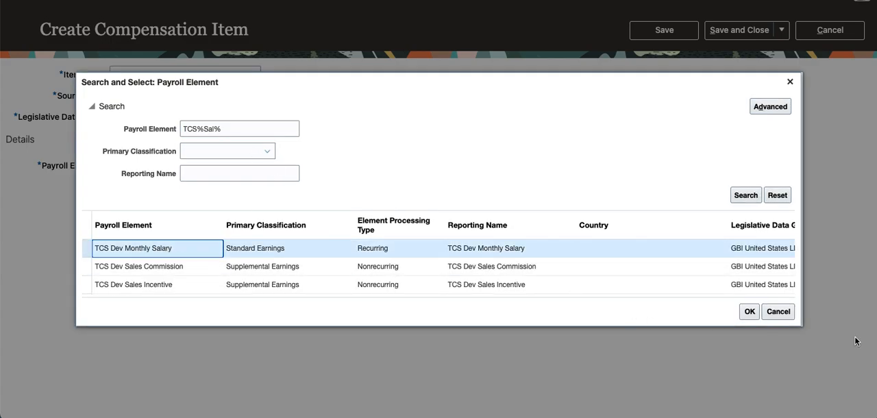
click(751, 312)
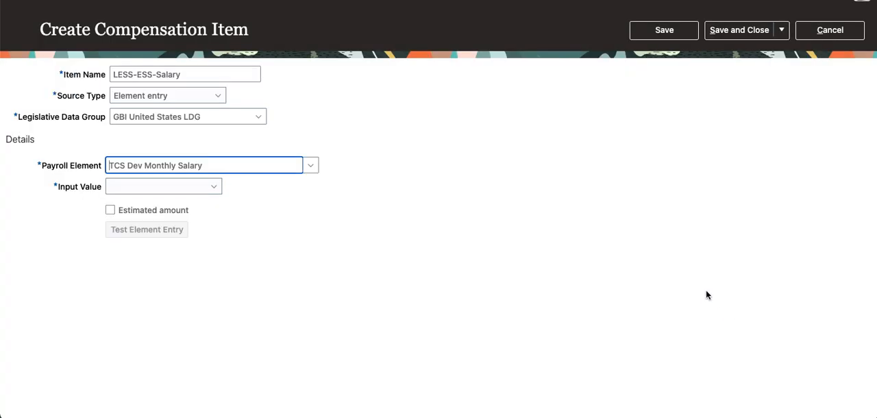
- Set the salary item's input value to Pay Value, allow proration and mark it as an estimated amount
click(213, 187)
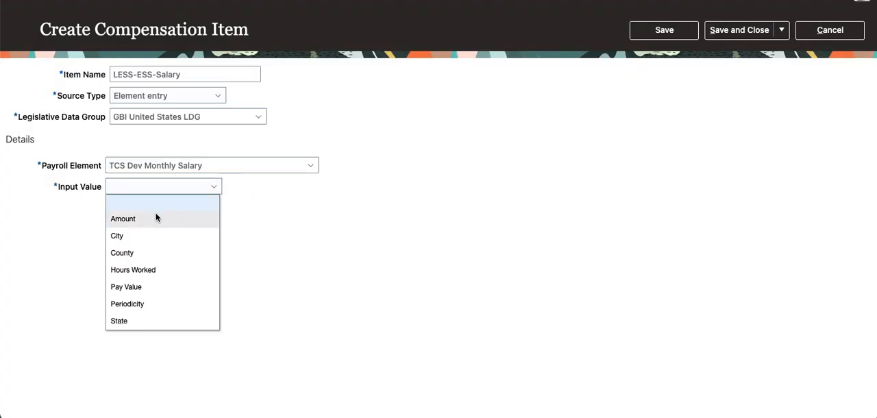
click(159, 287)
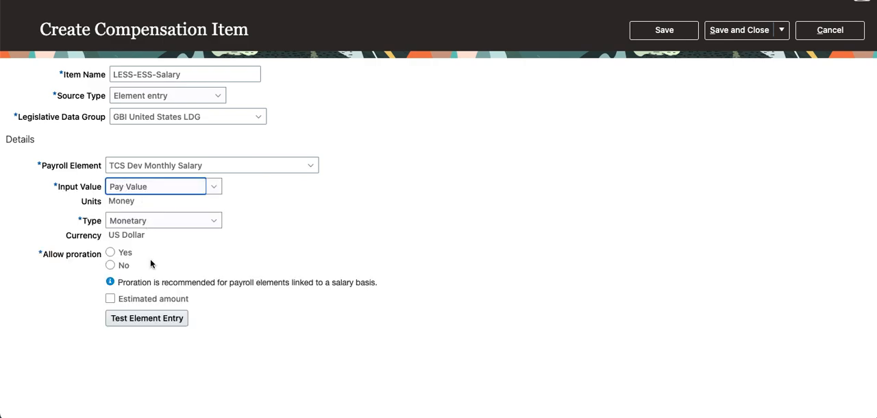
click(111, 252)
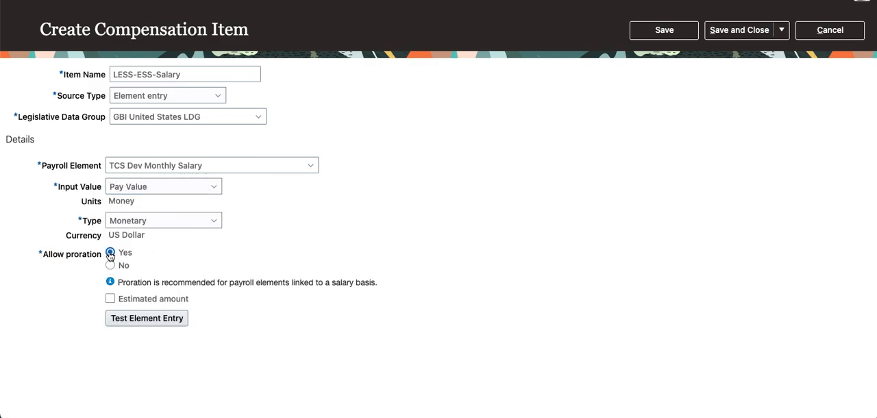
click(110, 299)
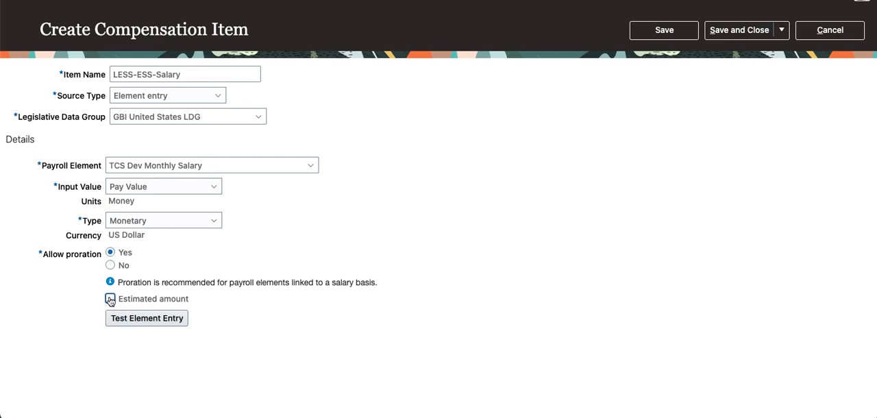
- Save the salary compensation item and return to the compensation items list
click(676, 31)
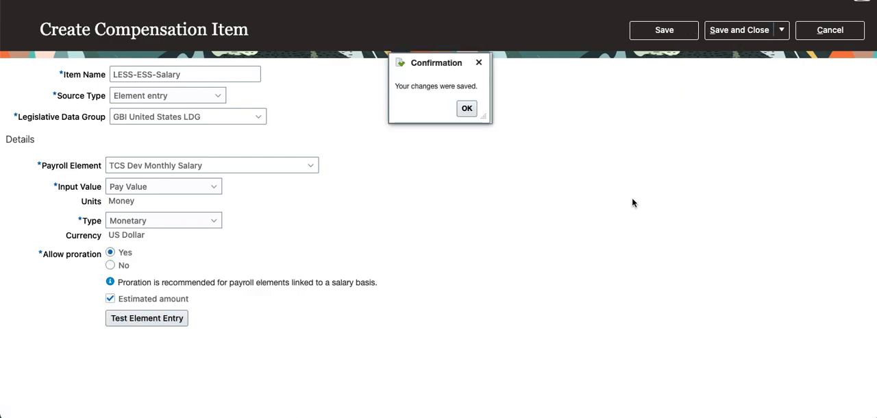
click(471, 113)
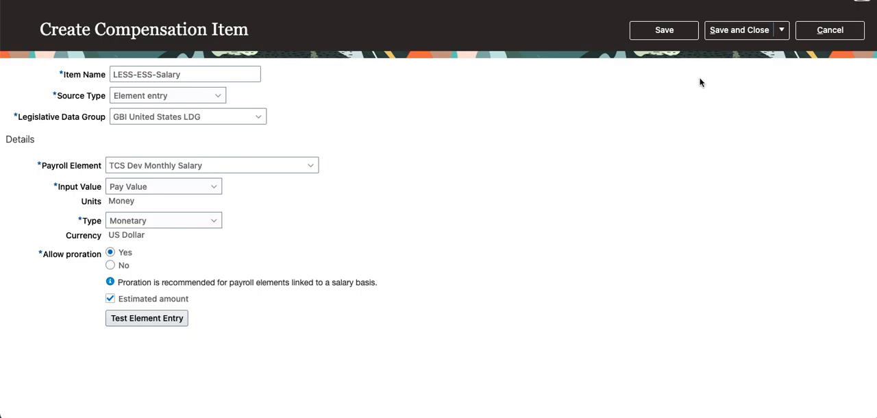
click(760, 31)
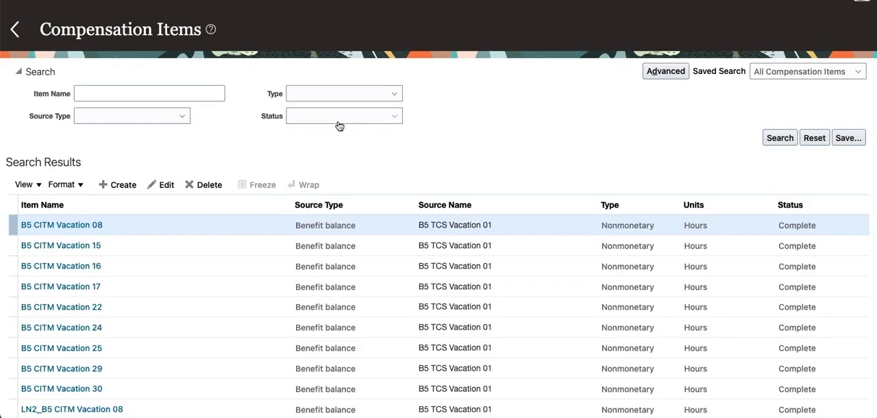
- Search the compensation items for names starting with LES
click(133, 94)
text(LES)
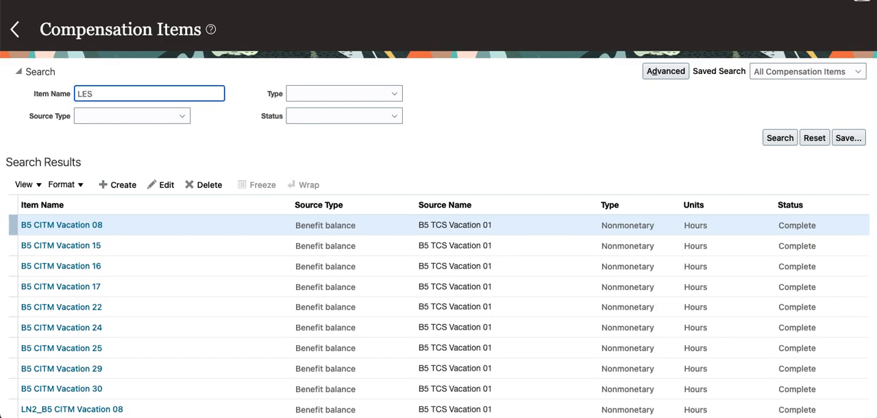
key(Return)
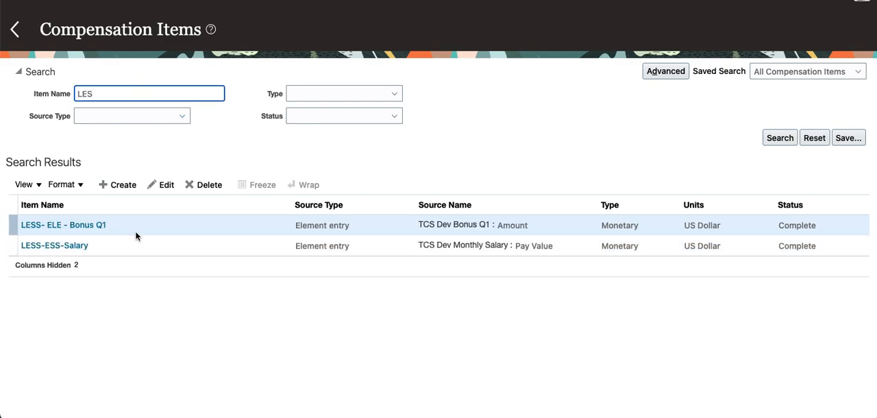
- Create a new compensation item and name it LESS-PAYBAL-Sal
click(123, 185)
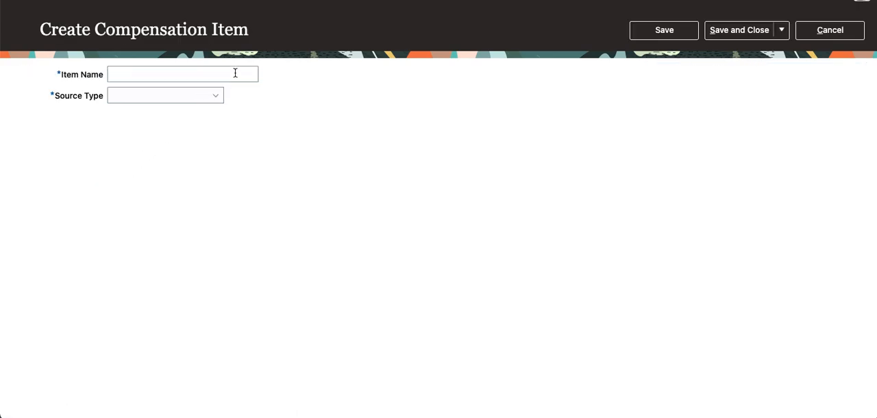
click(235, 73)
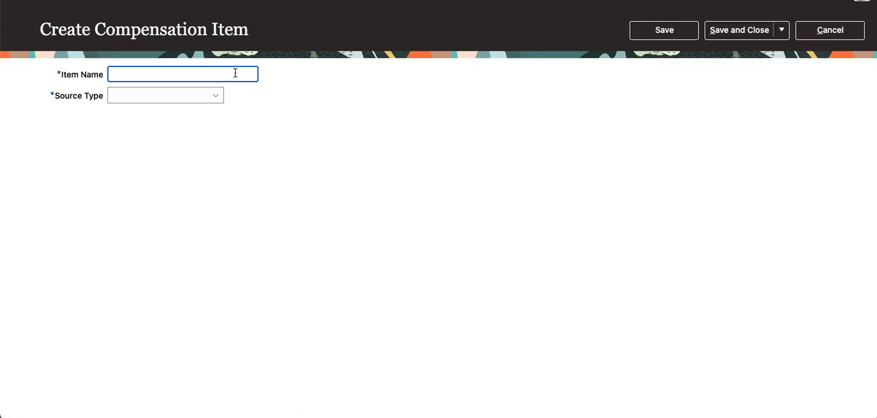
text(LESS-PAYBAL-Sal)
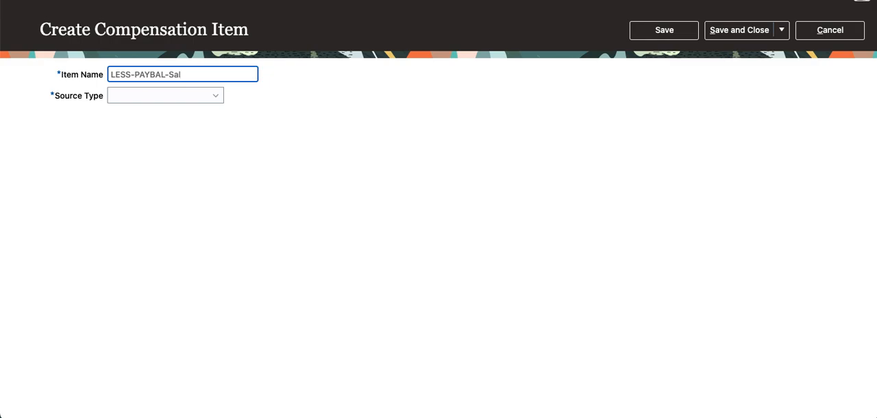
key(Tab)
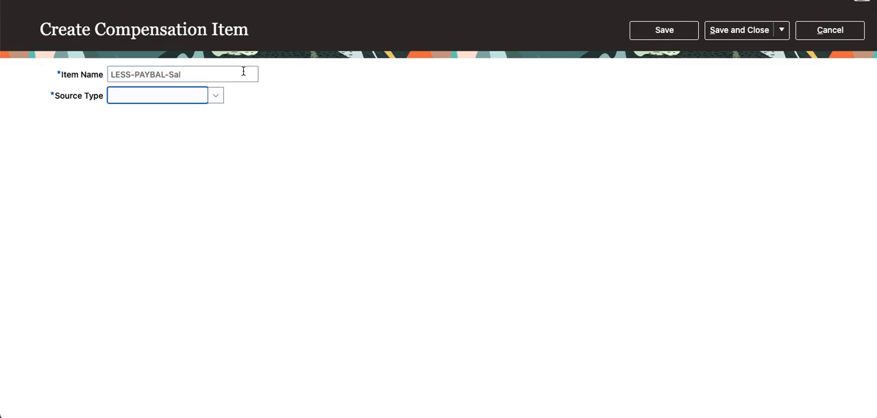
- Set the item's source type to Payroll balance and its legislative data group to GBI United States LDG
click(216, 96)
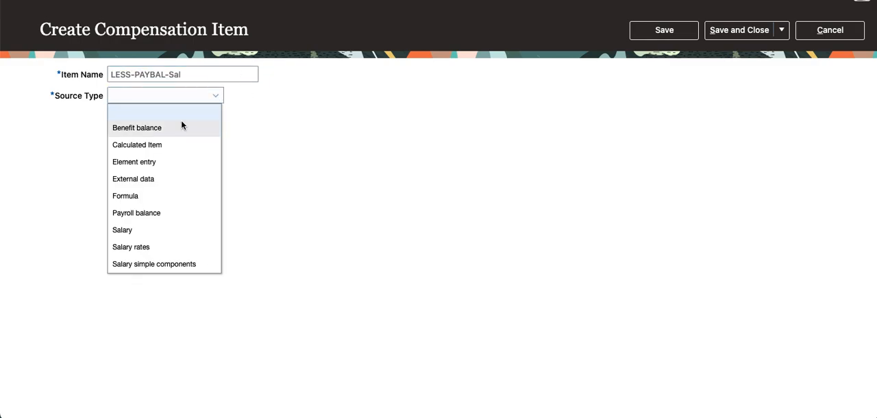
click(143, 214)
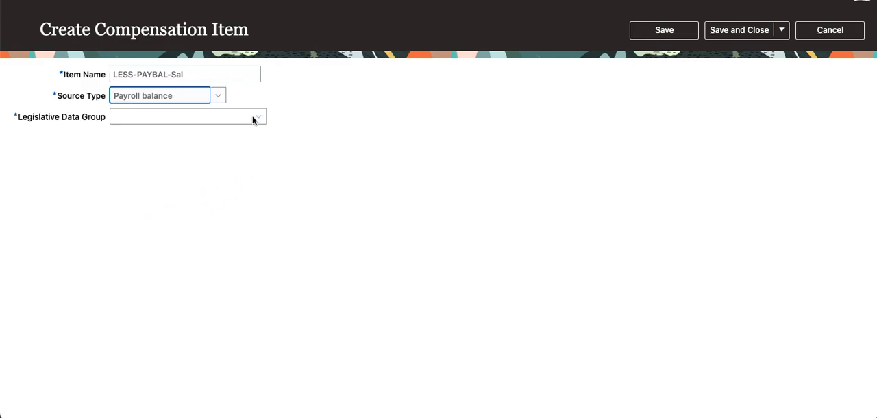
click(254, 117)
click(240, 116)
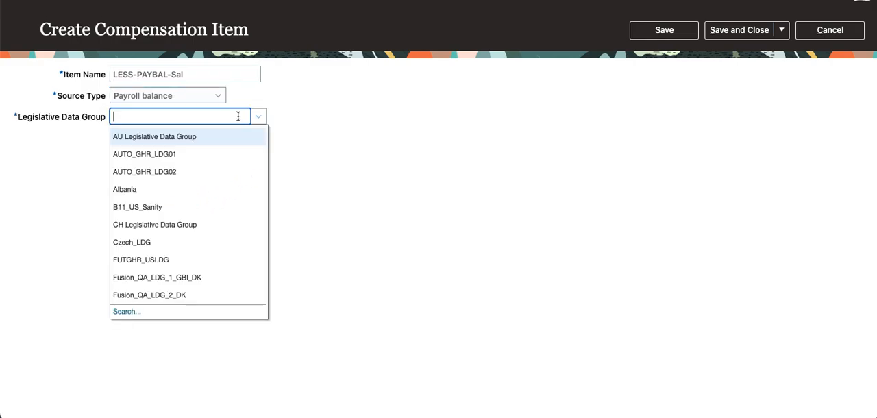
text(GBI)
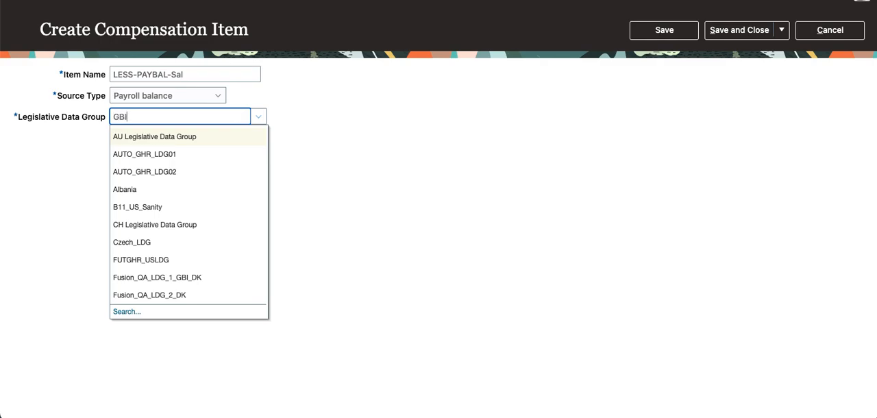
key(Tab)
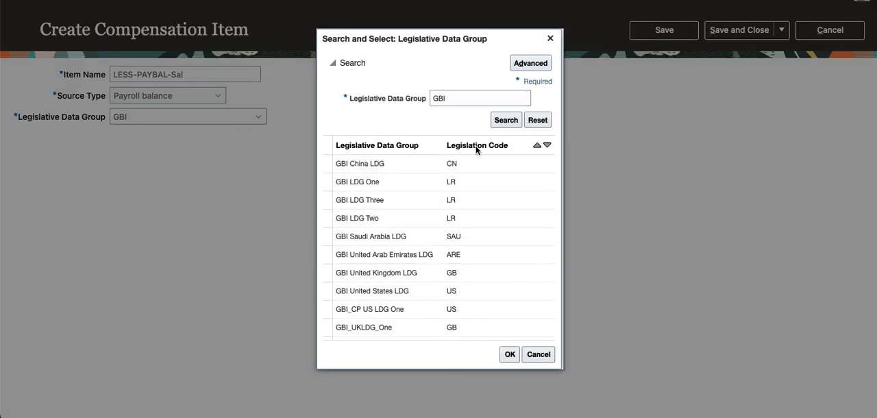
click(379, 293)
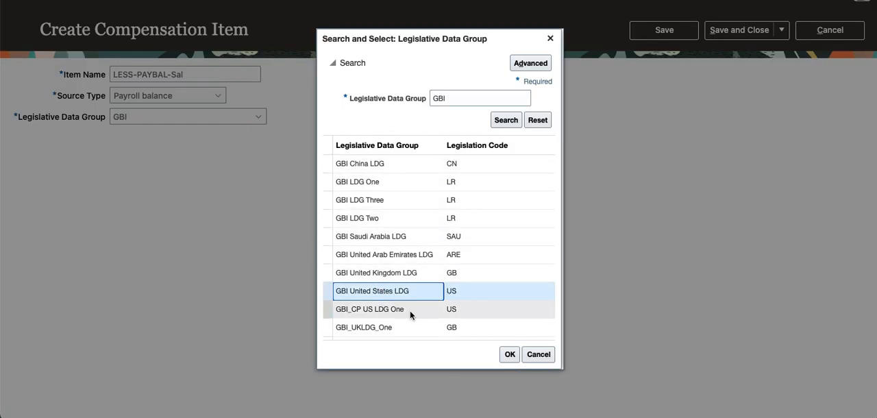
click(507, 353)
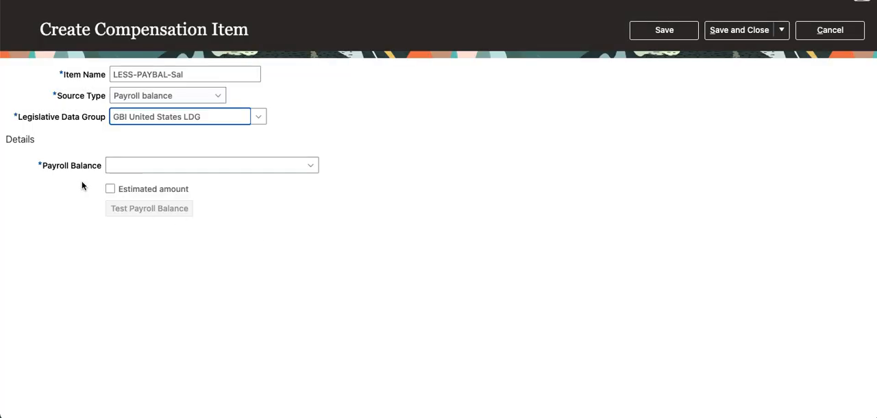
- Search the payroll balances for TCS%Sal% and assign TCS Dev Monthly Salary as the item's payroll balance
click(254, 164)
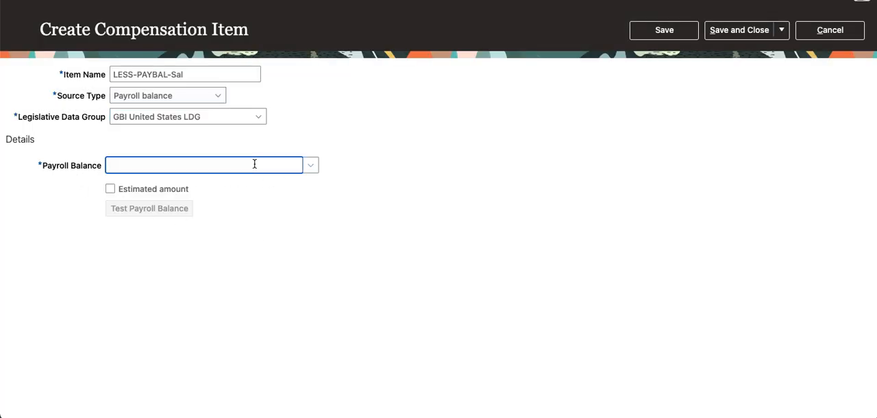
text(TCS)
key(Tab)
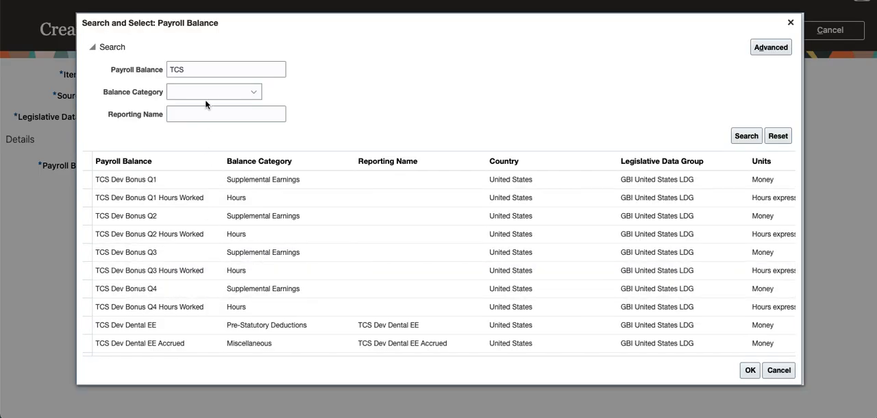
click(217, 73)
text(%Sal)
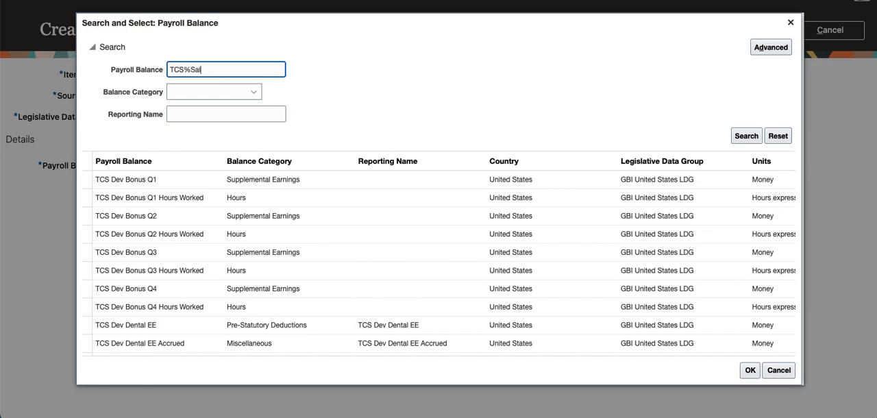
text(%)
key(Return)
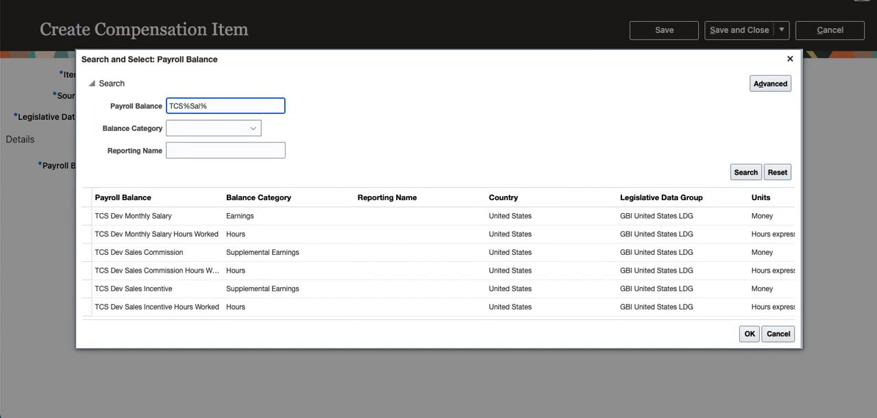
click(175, 214)
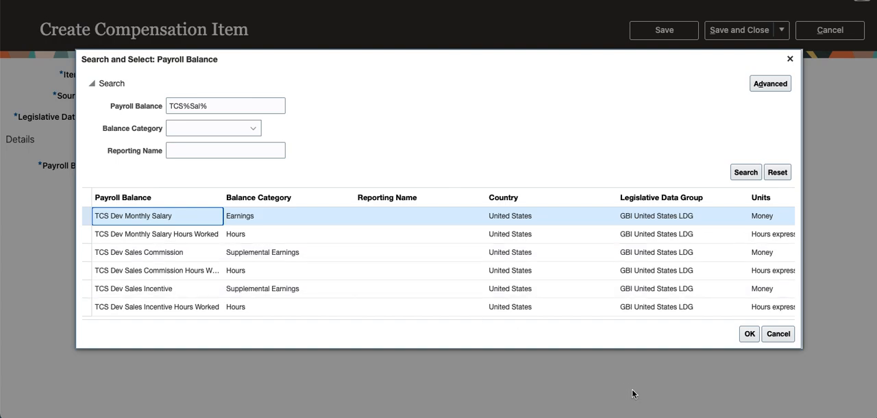
click(747, 336)
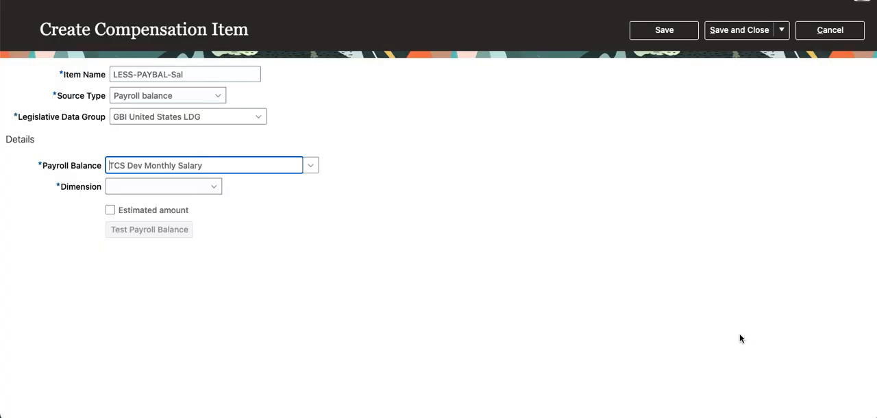
- Set the payroll balance item's dimension to Relationship Year to Date
click(208, 189)
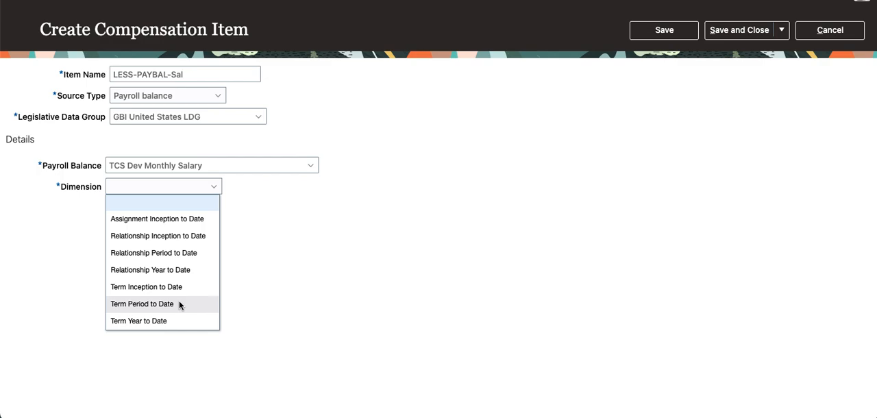
scroll(179, 300, down, 1)
scroll(181, 301, up, 1)
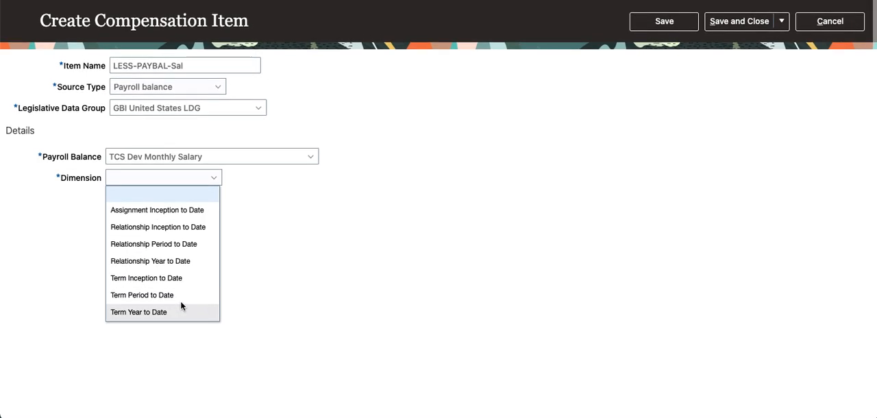
click(187, 262)
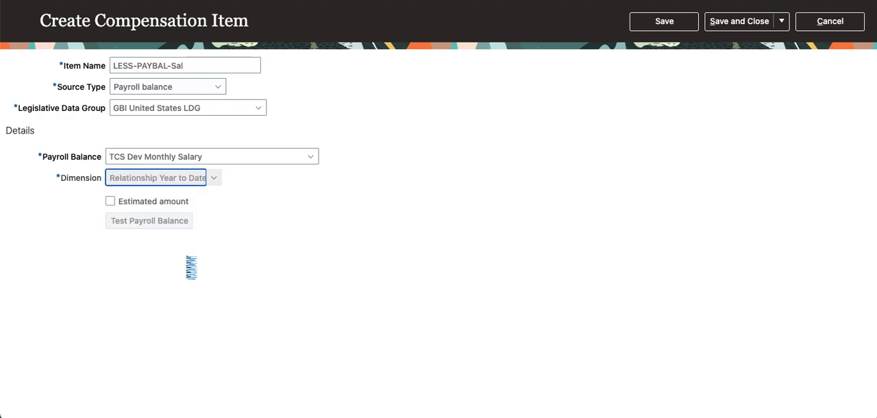
- Rename the compensation item LESS-PAYBAL-Sal-YTD, then save and close it
click(228, 63)
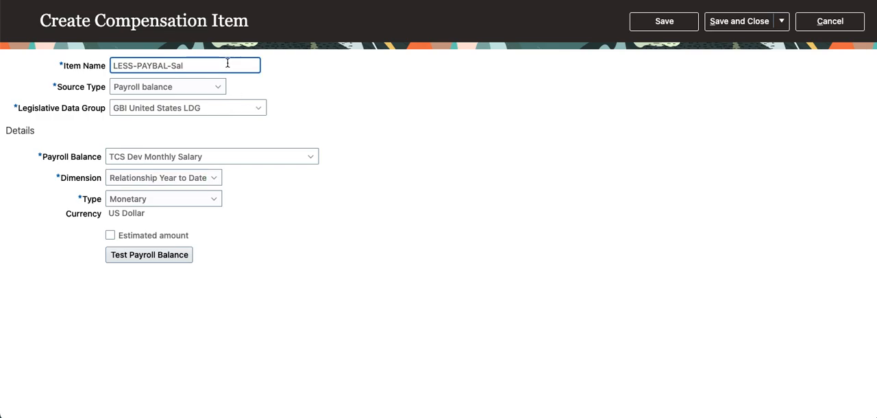
text(-YTD)
key(Tab)
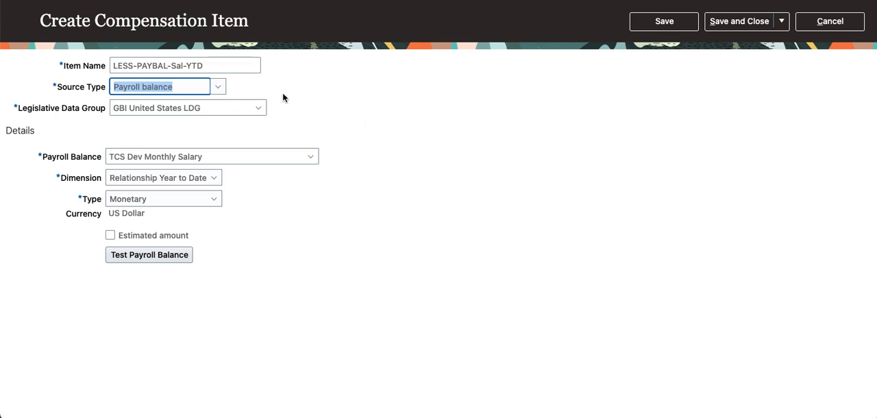
click(656, 23)
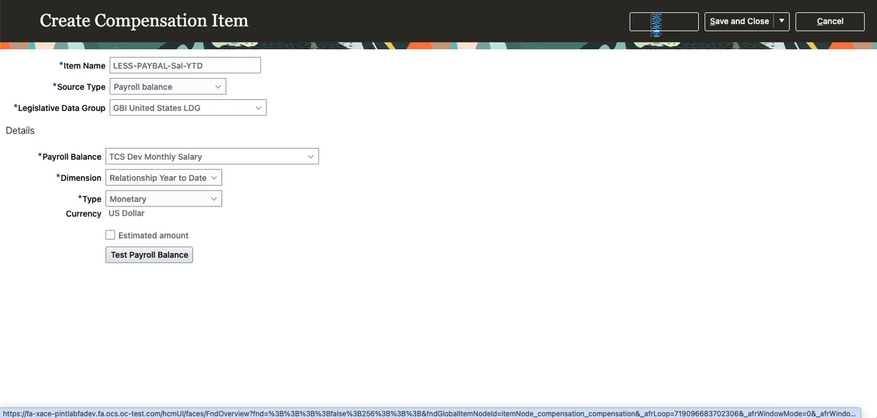
click(468, 109)
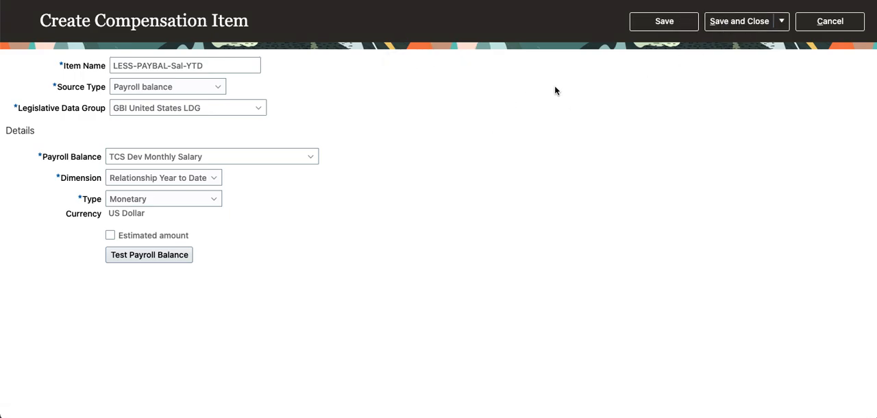
click(737, 21)
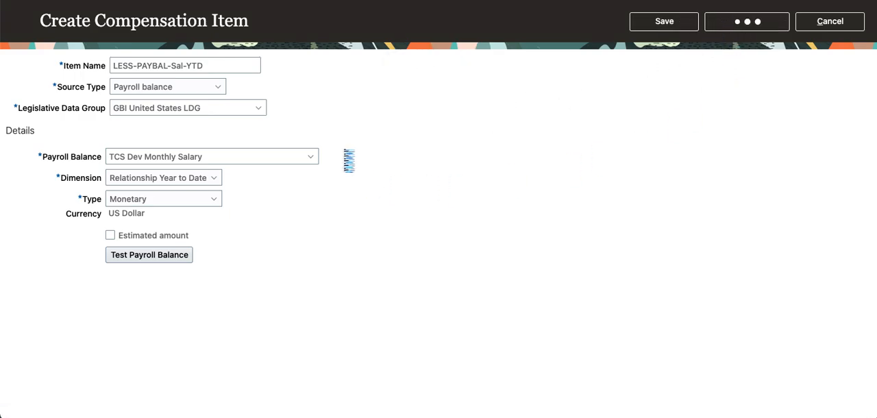